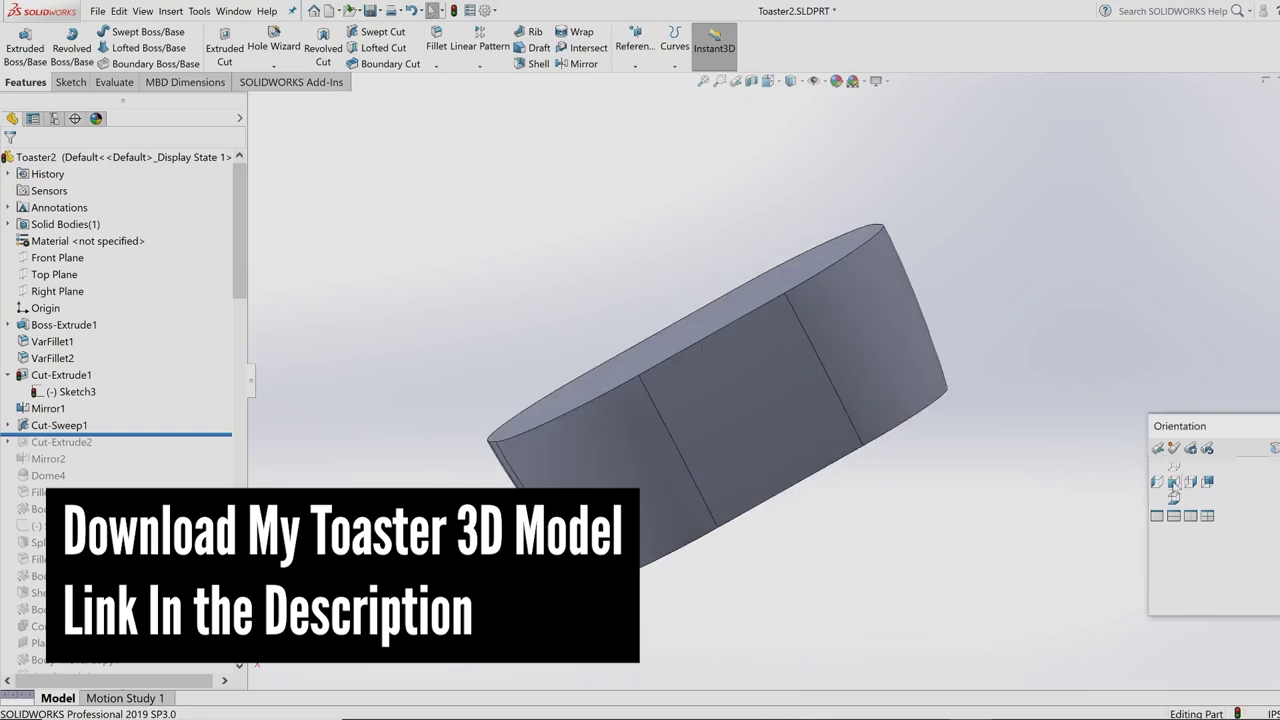
Step: Show the early toaster body straight from the front before the finished render appears
left_click(1174, 483)
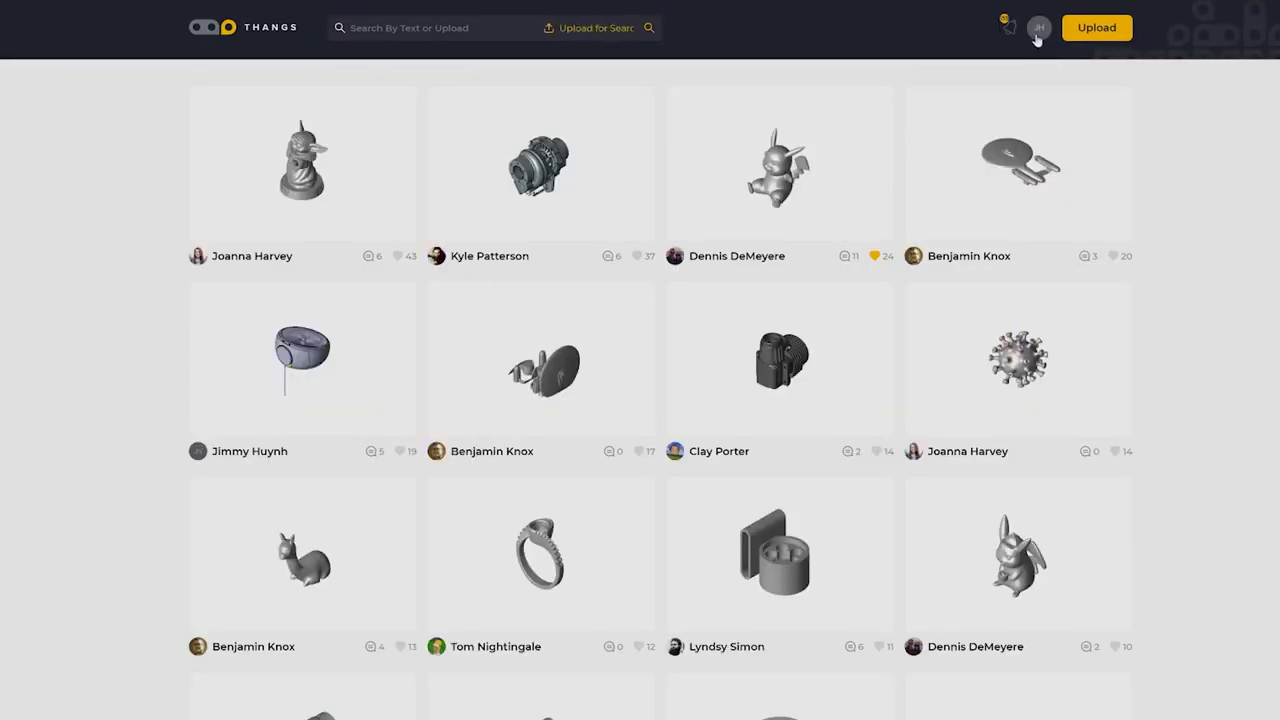
Step: Open the designer's profile and the toaster model page, then rotate its preview
left_click(1038, 30)
left_click(358, 249)
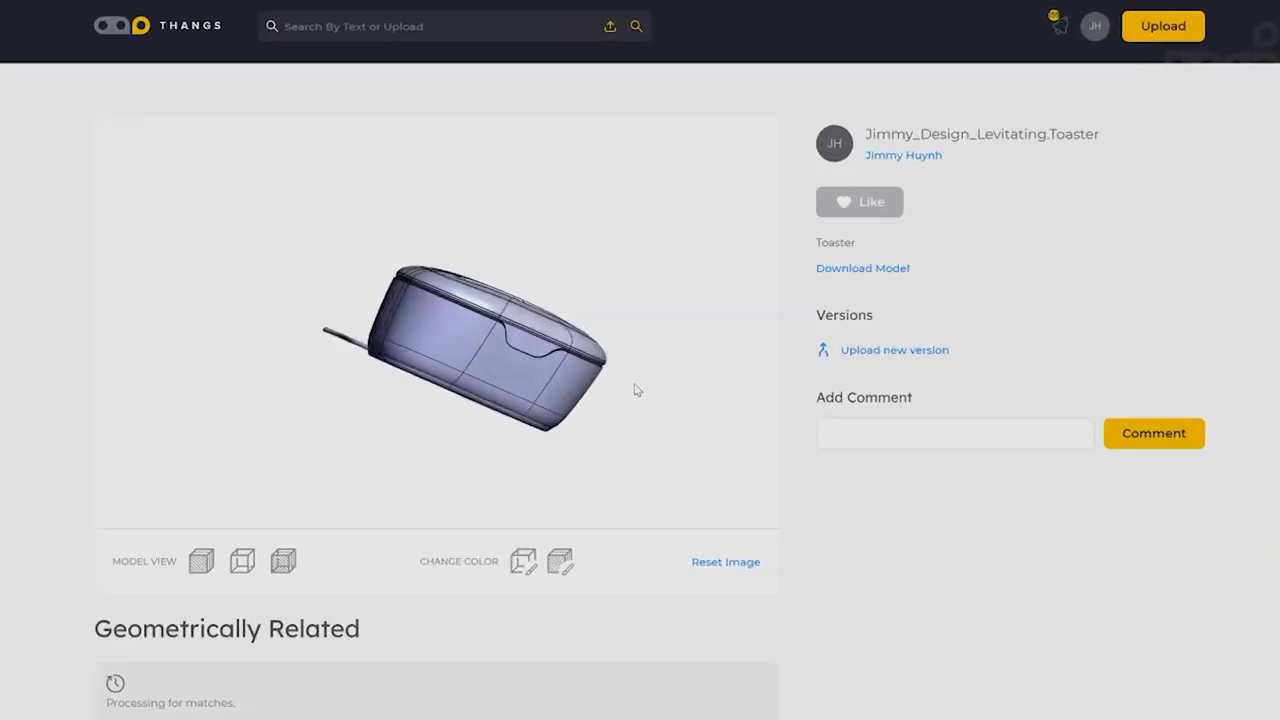
left_click_drag(634, 391, 331, 480)
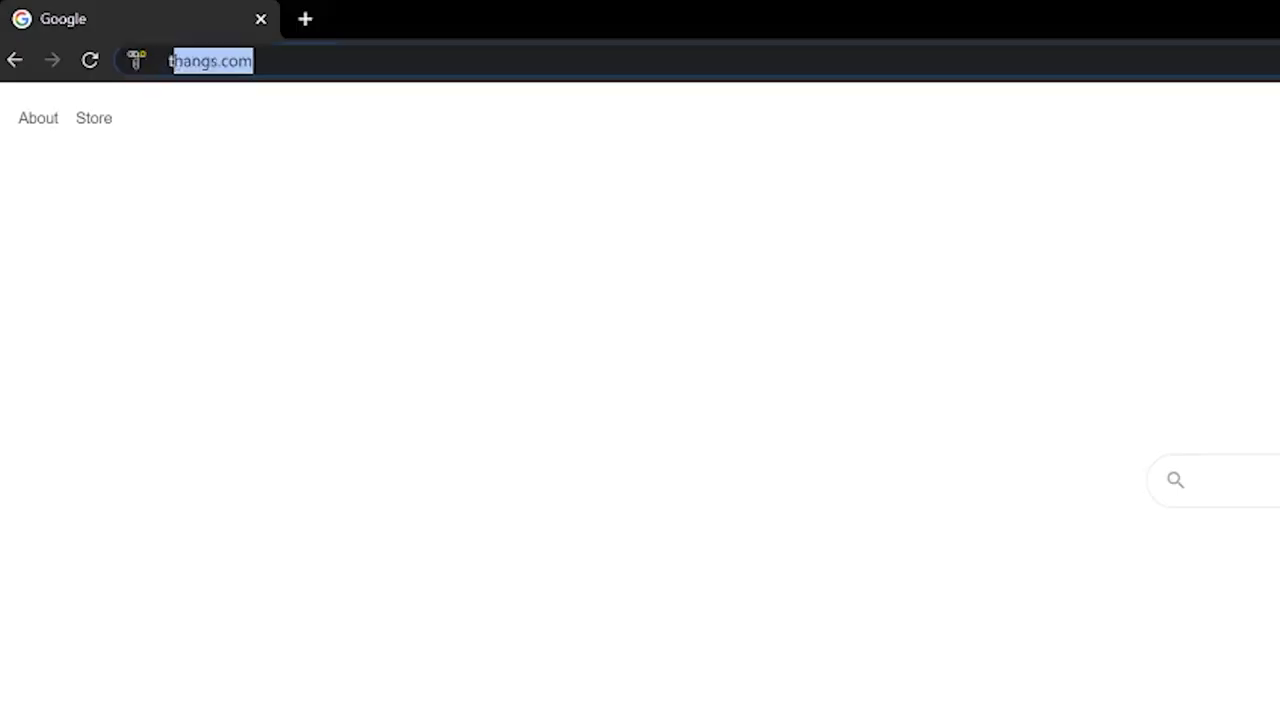
Step: Load thangs.com, reopen the levitating toaster model and orbit its preview to a front view
type("hangs.co")
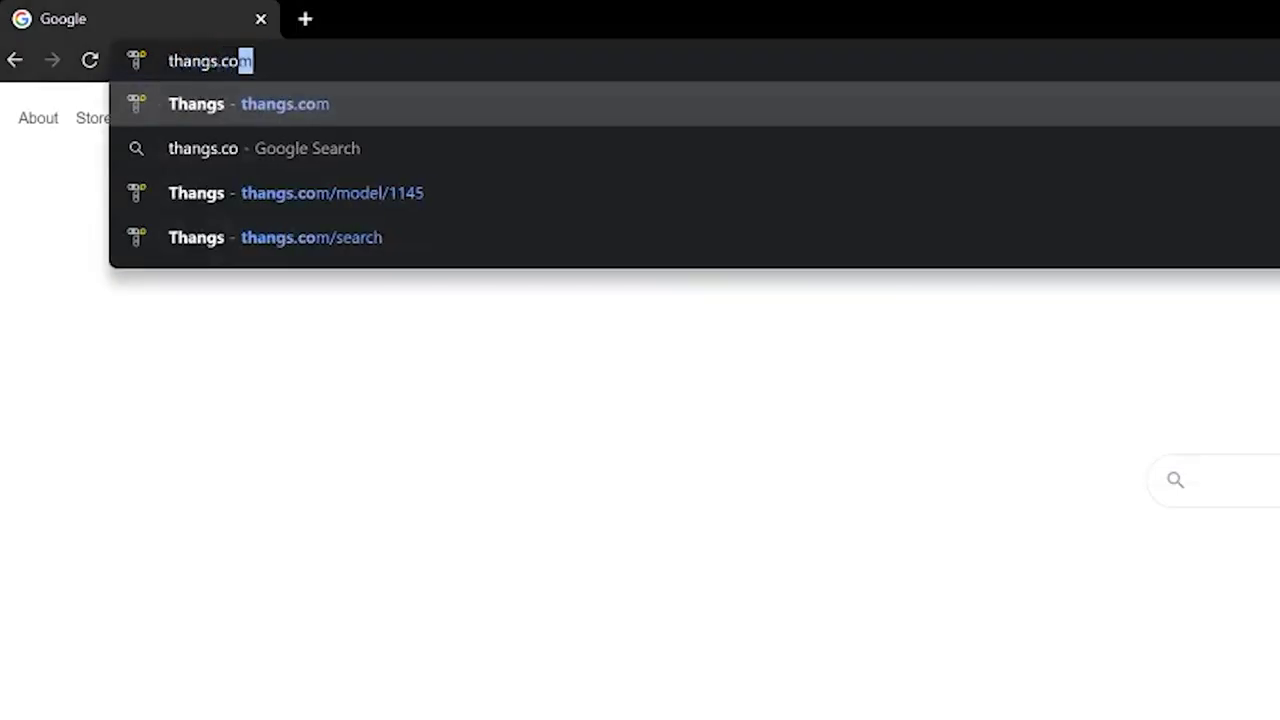
key("Return")
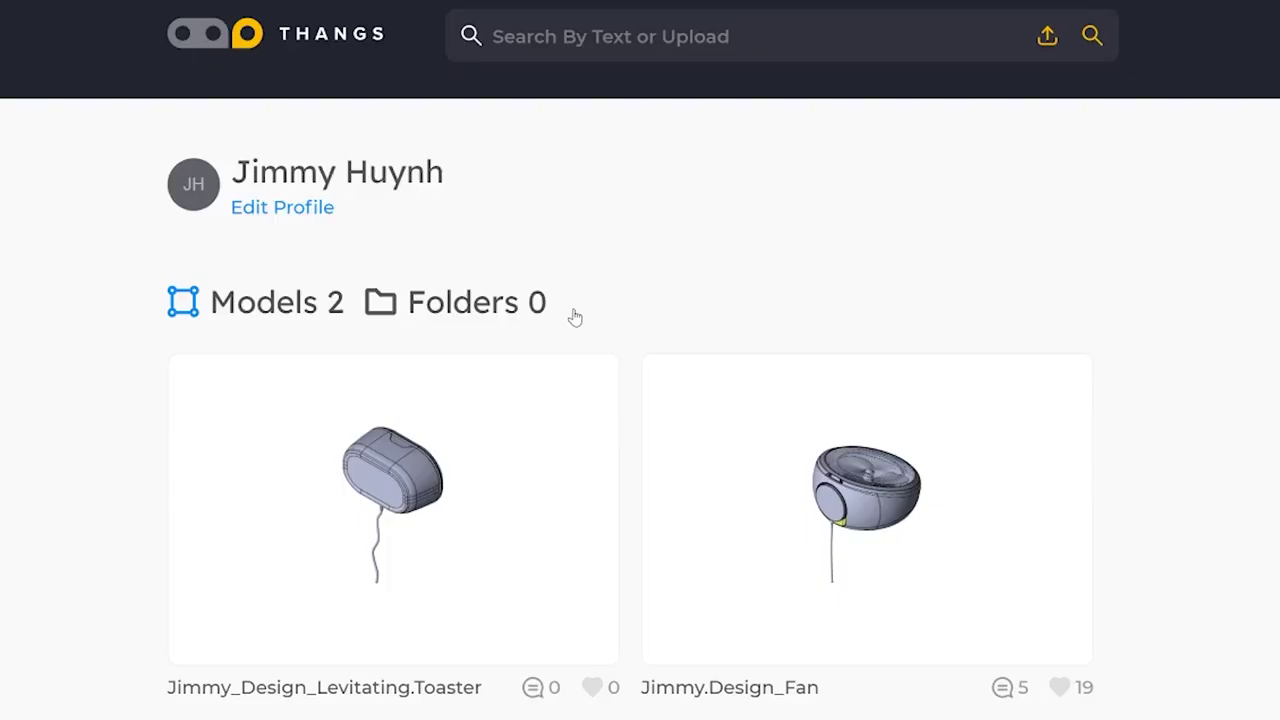
left_click(595, 380)
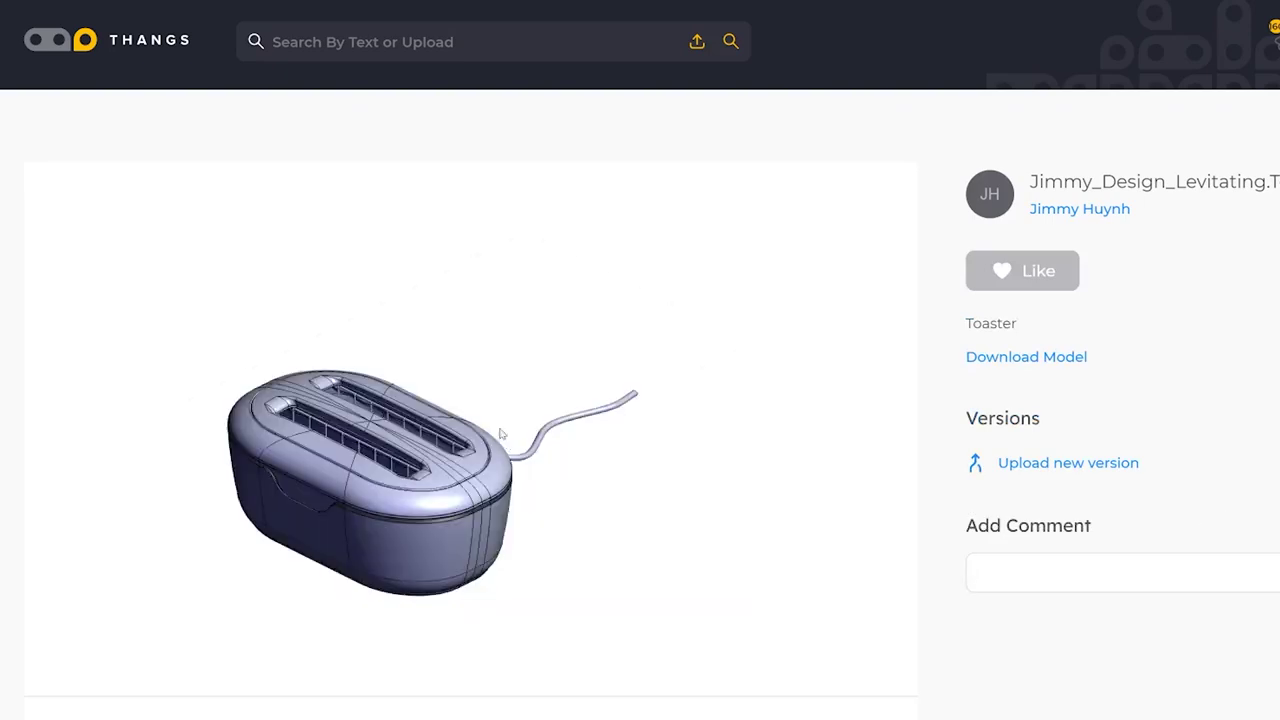
left_click_drag(786, 544, 663, 559)
left_click_drag(408, 446, 764, 434)
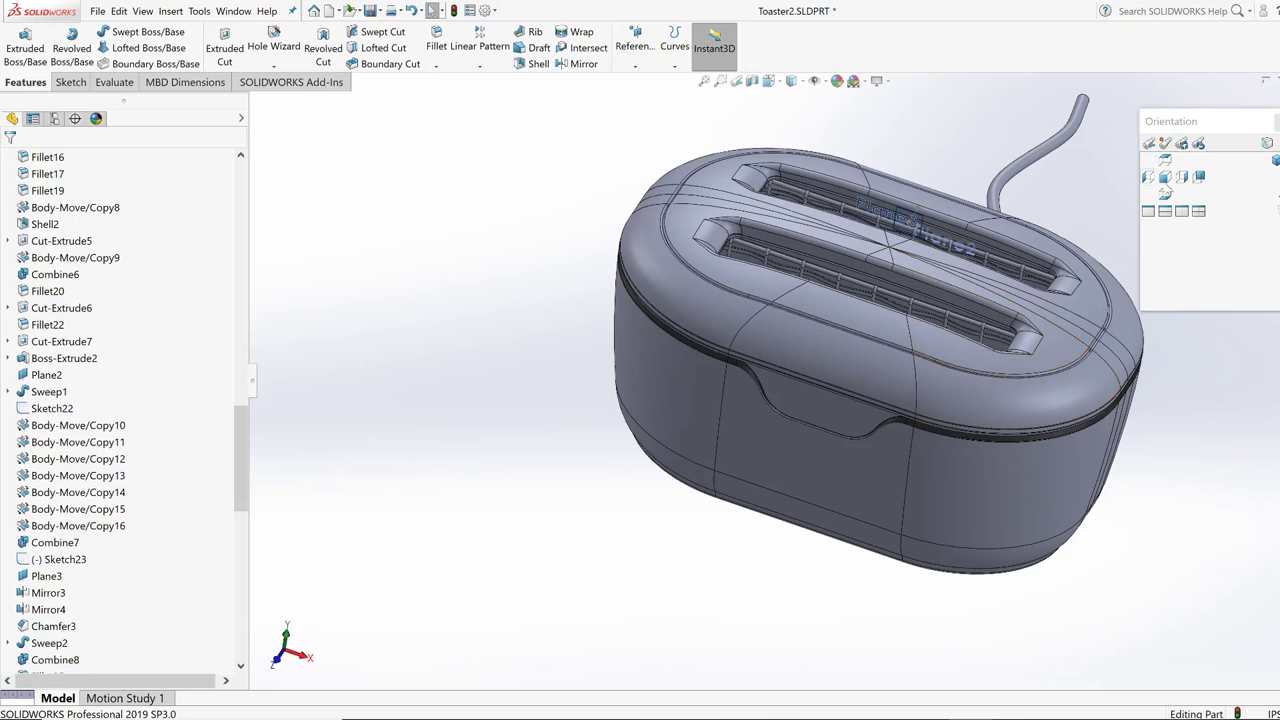
Step: Scroll the FeatureManager tree down through the finished toaster's feature list
left_click_drag(243, 470, 252, 642)
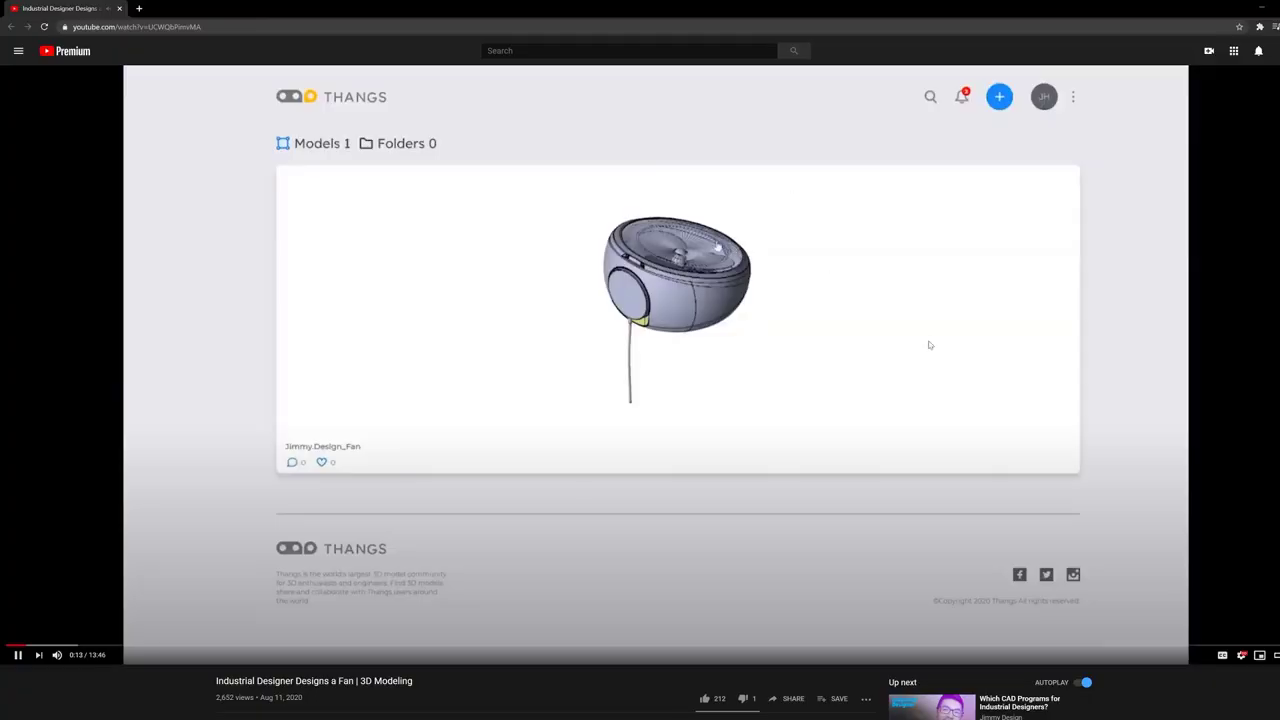
Step: Scroll down and expand the fan video's description to reveal its Thangs link
scroll(446, 400, "down", 2)
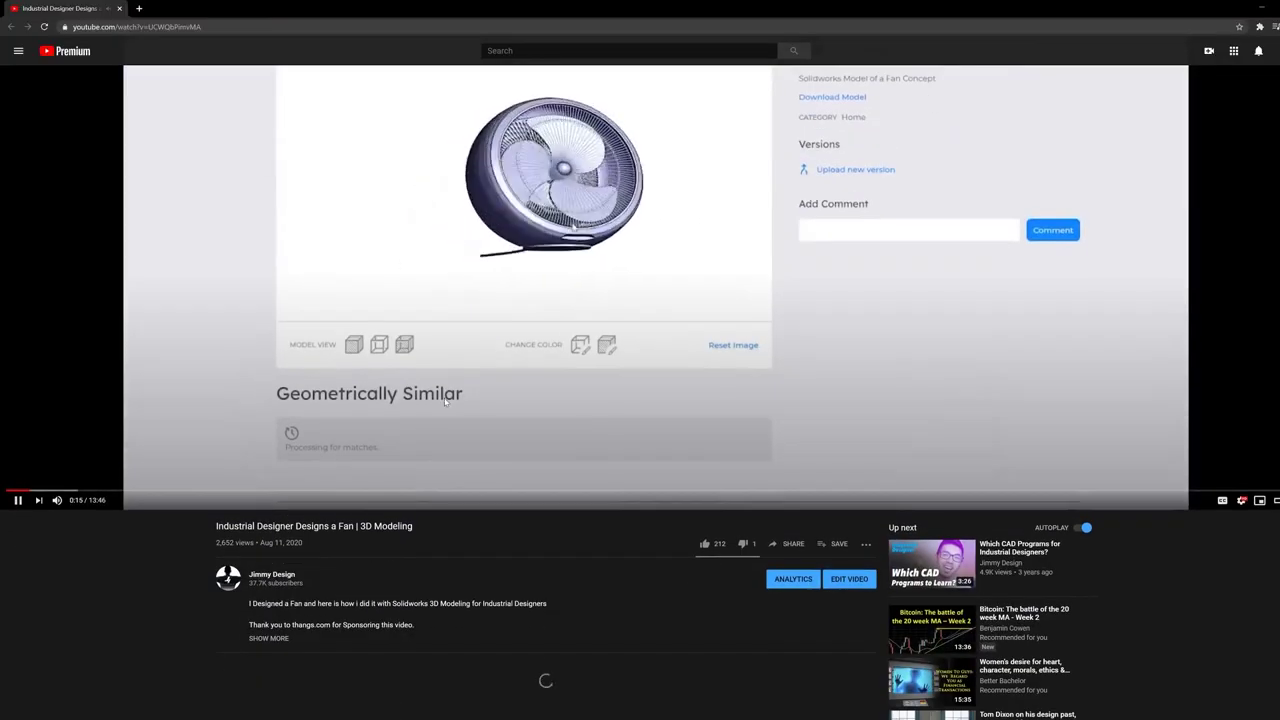
scroll(446, 400, "down", 2)
left_click(268, 485)
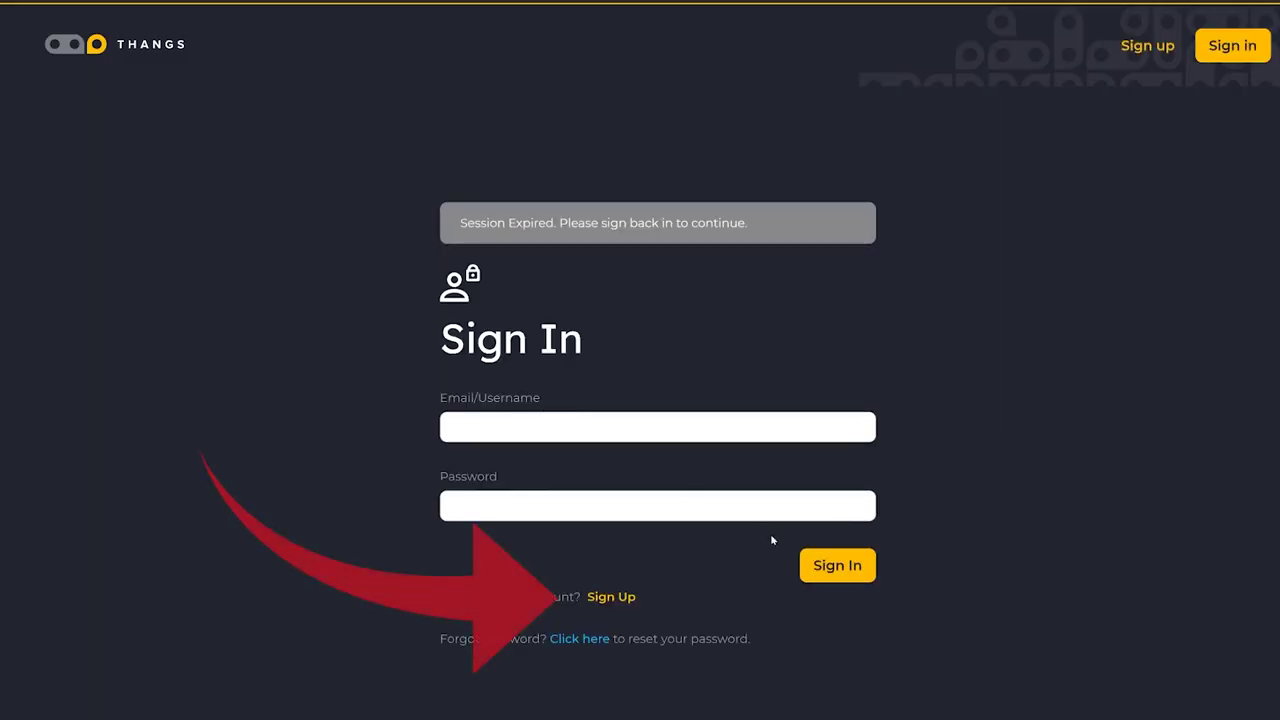
Step: Bring up the Thangs sign-up form, then open the fan model page and orbit its preview
left_click(611, 598)
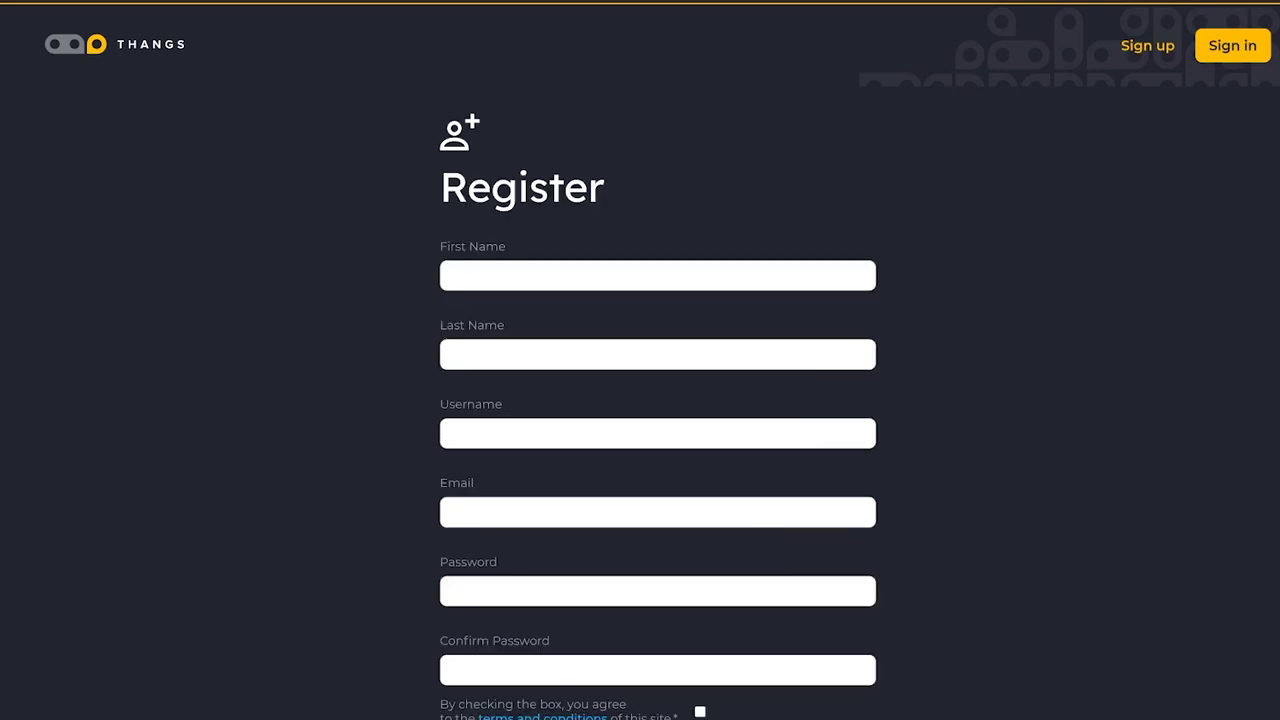
scroll(611, 598, "down", 1)
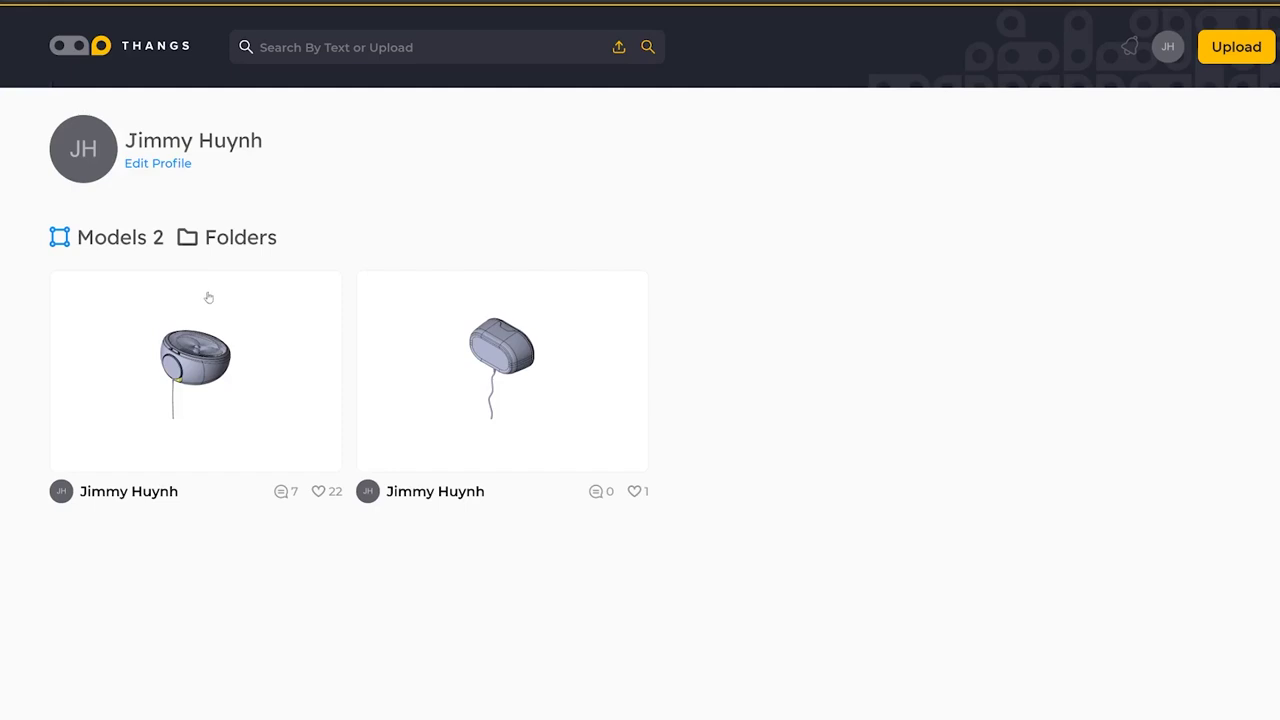
left_click(310, 360)
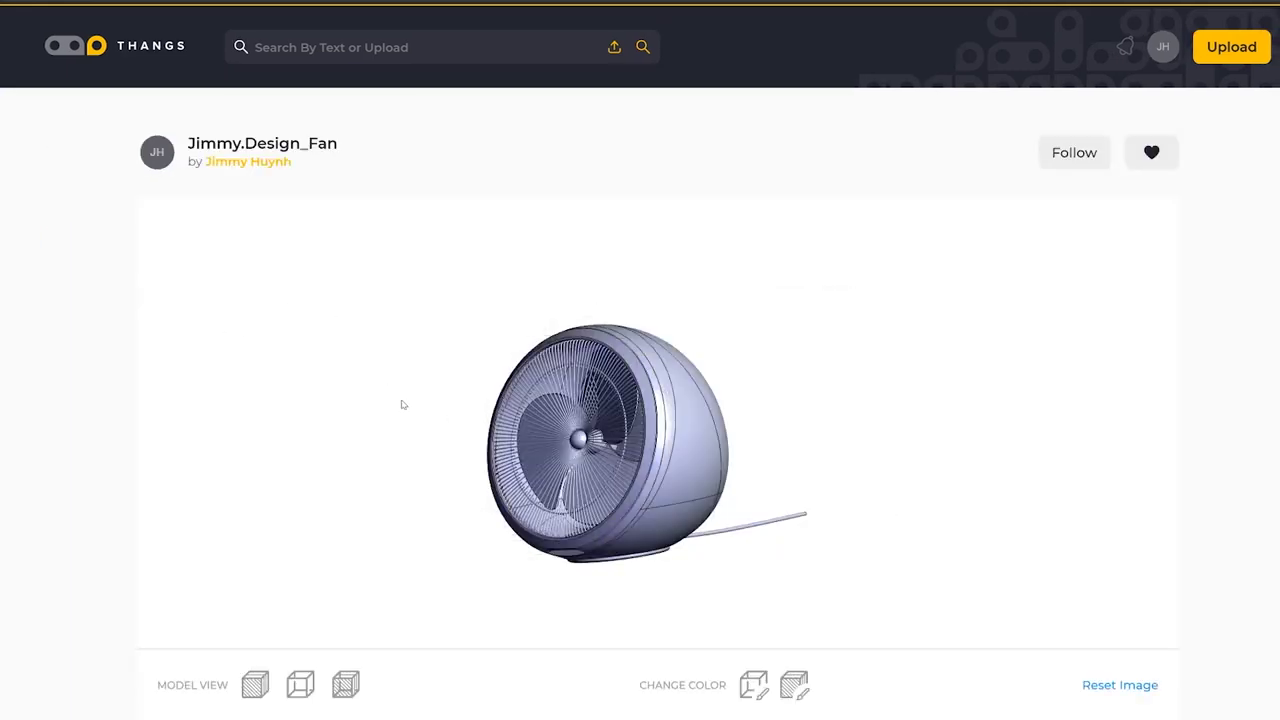
left_click_drag(508, 421, 389, 500)
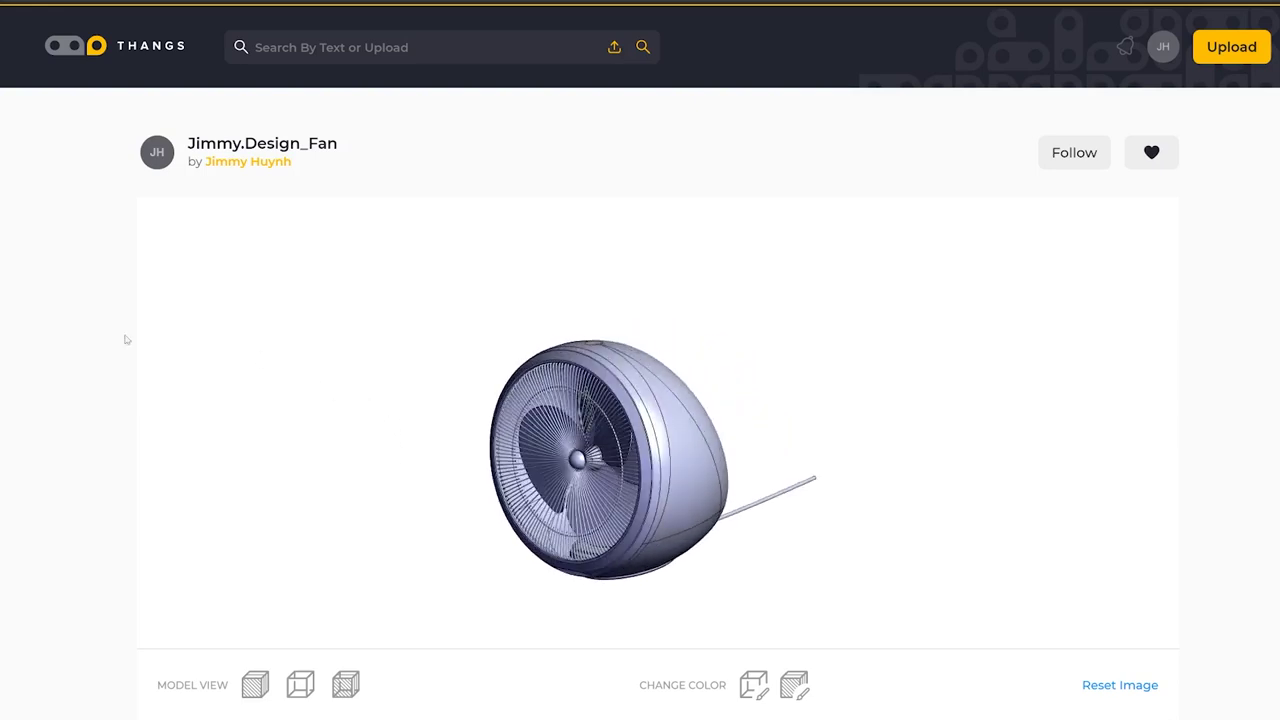
key("alt+Left")
Step: Open the levitating toaster model page and orbit its 3-D preview
left_click(443, 369)
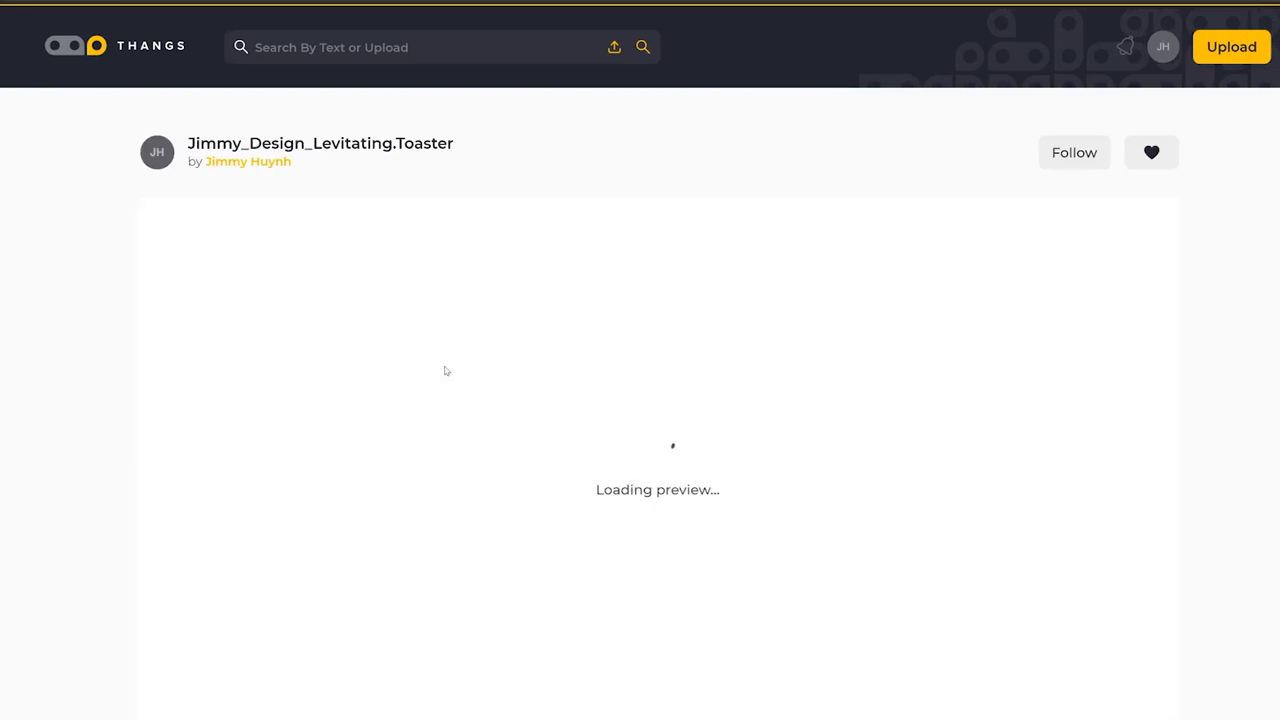
left_click_drag(429, 480, 520, 454)
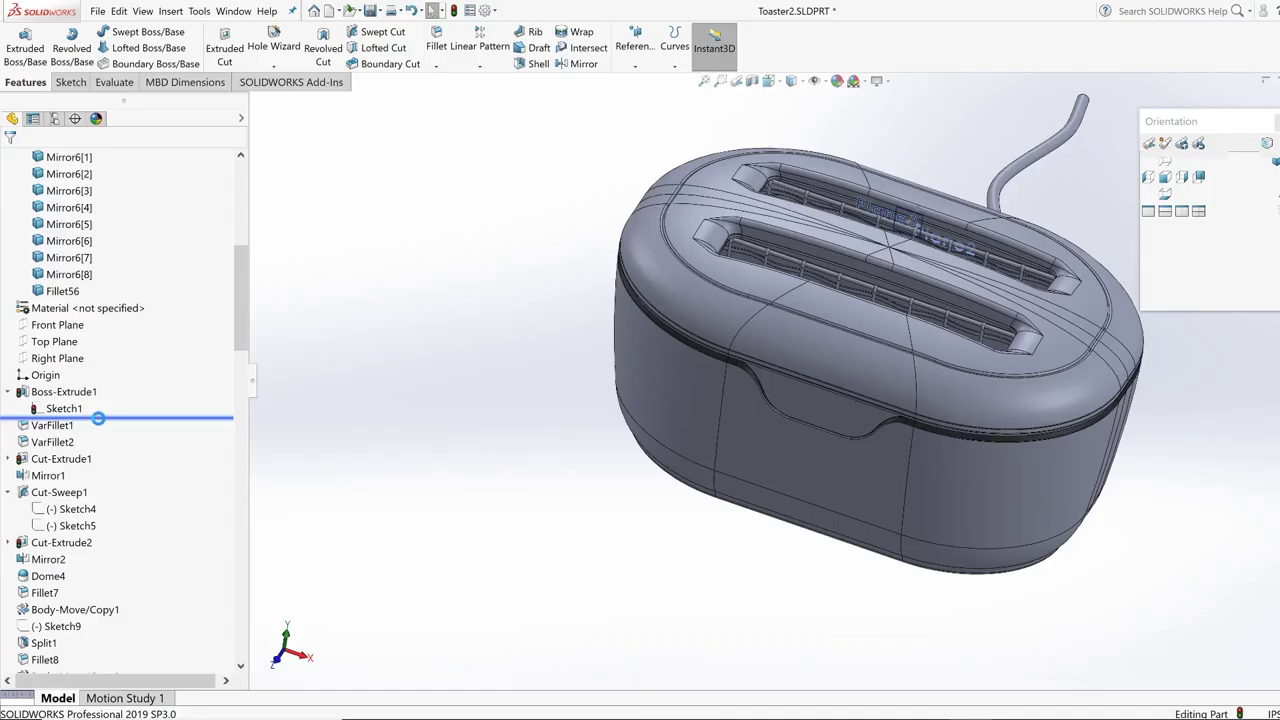
left_click_drag(98, 418, 80, 417)
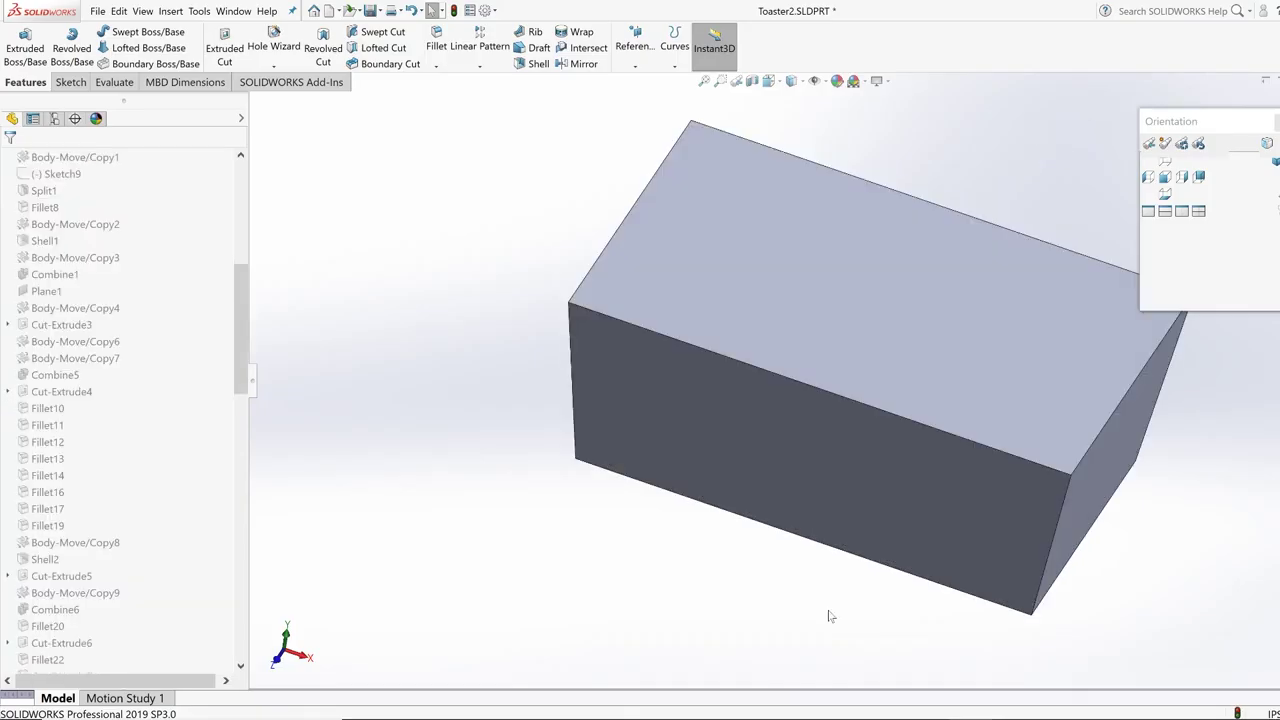
Step: Roll the history back to the first extruded box and show its 9.50 × 5.50 sketch from the front
mouse_move(800, 600)
middle_mouse_down()
mouse_move(723, 582)
mouse_move(875, 551)
mouse_move(1163, 177)
middle_mouse_up()
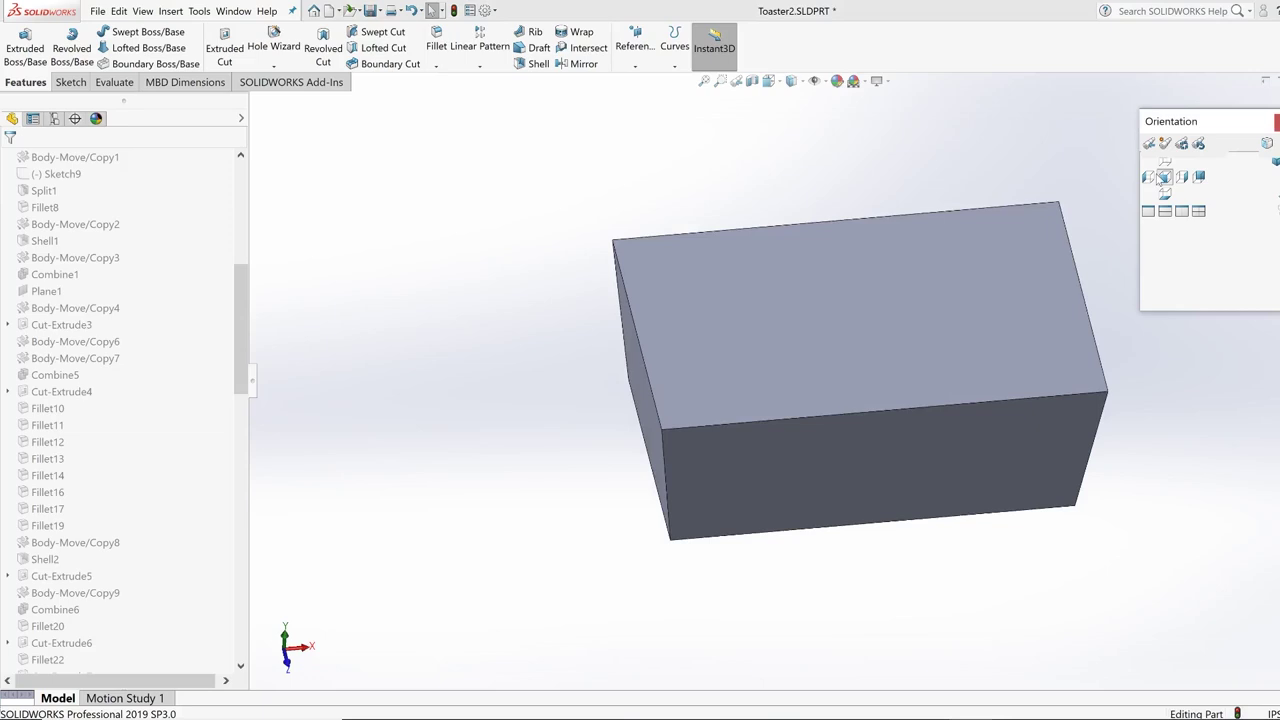
left_click(1163, 177)
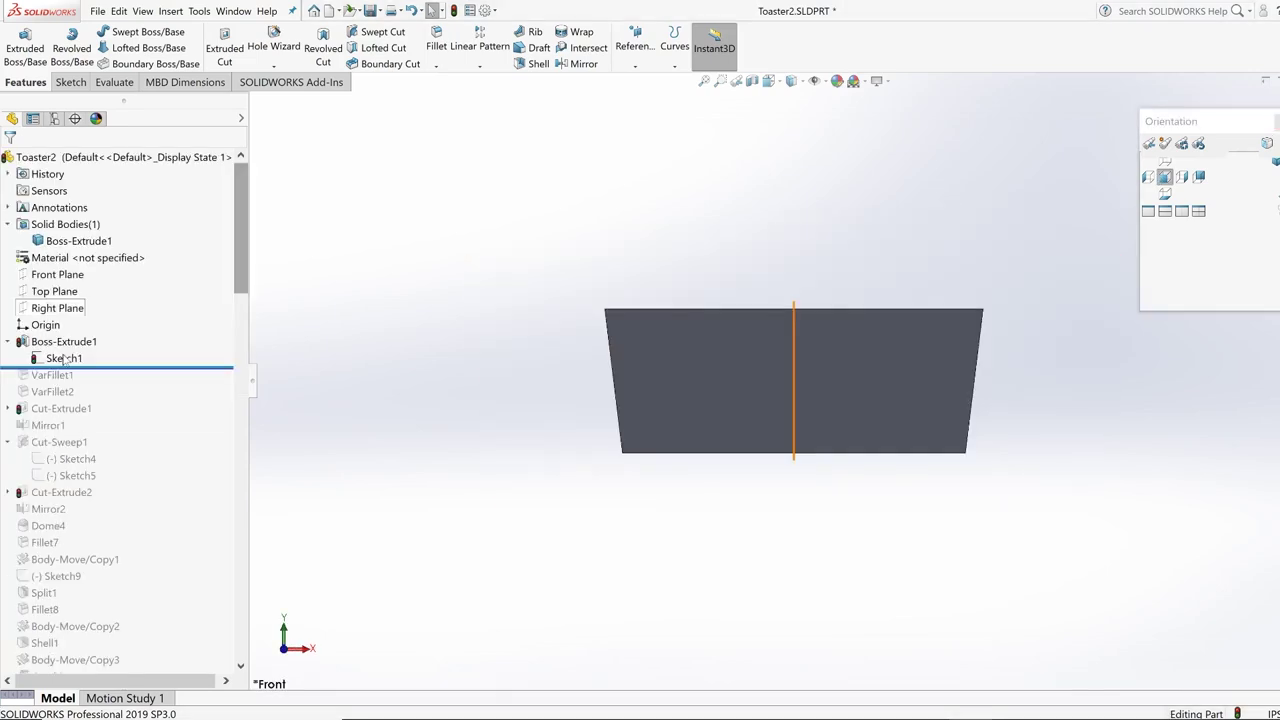
double_click(63, 358)
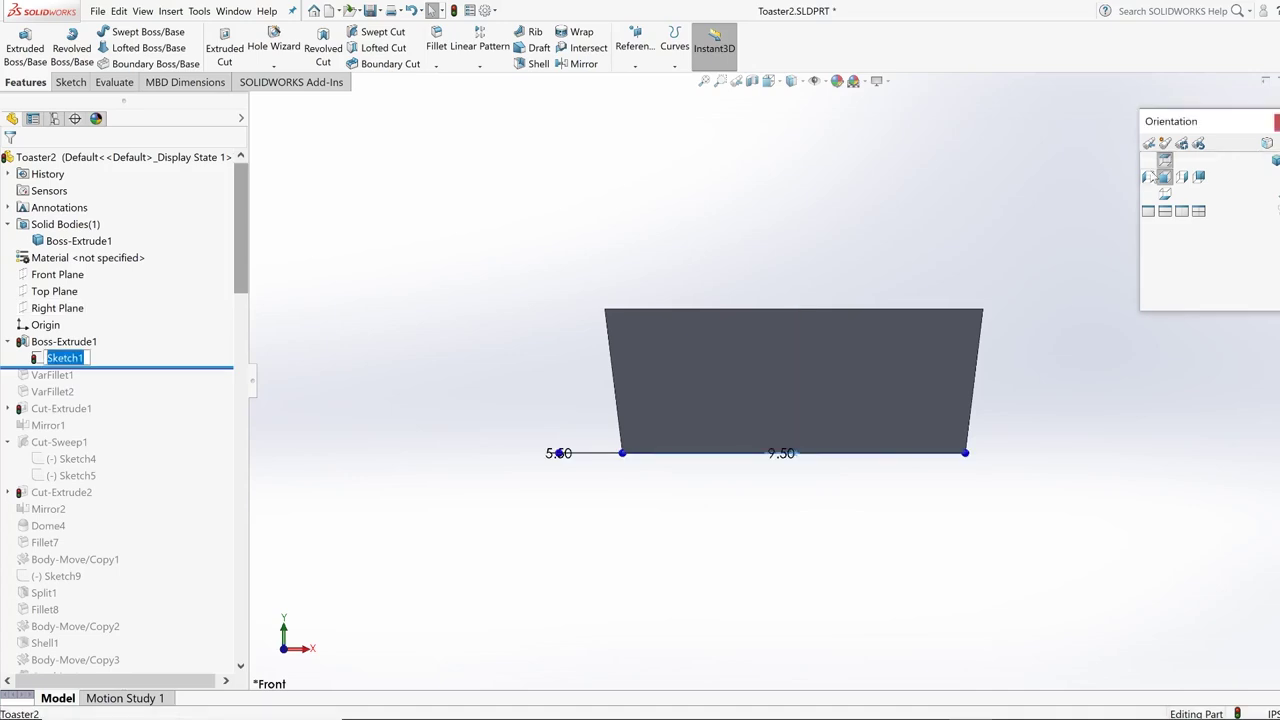
Step: Return to the 3-D view and roll forward past VarFillet1 and VarFillet2 to round the block's ends
left_click(1162, 177)
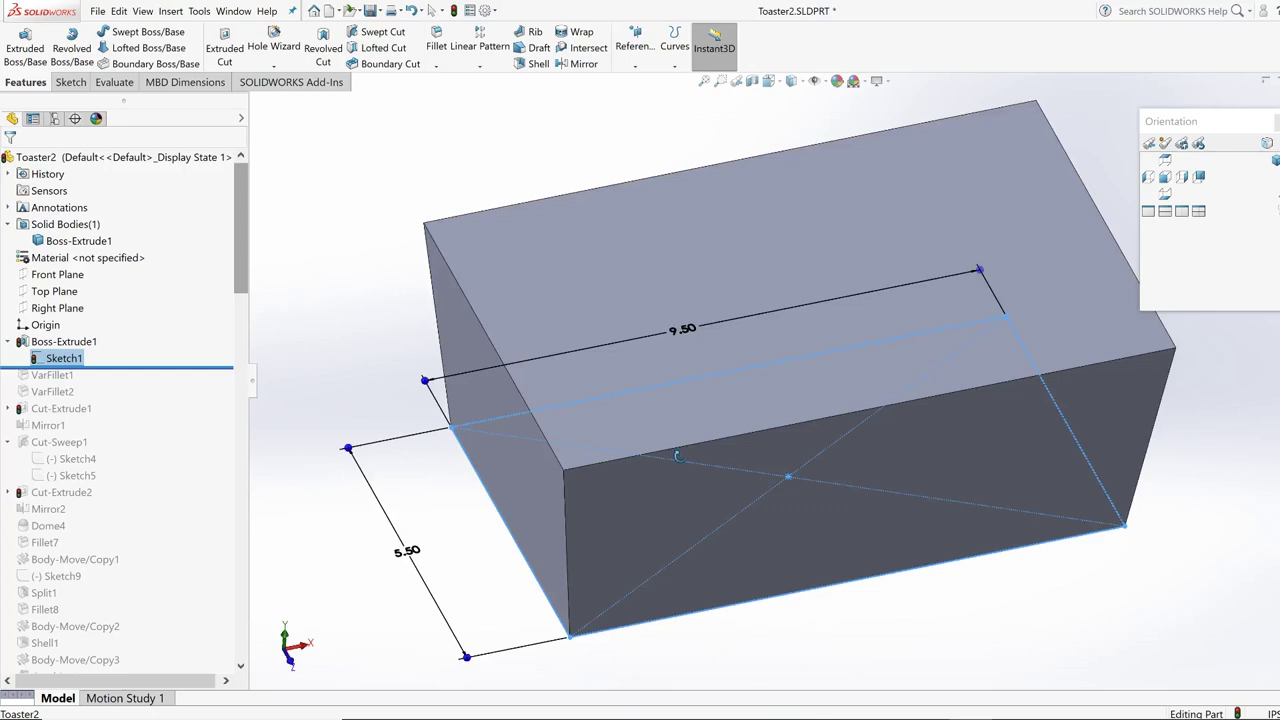
middle_click_drag(677, 456, 437, 447)
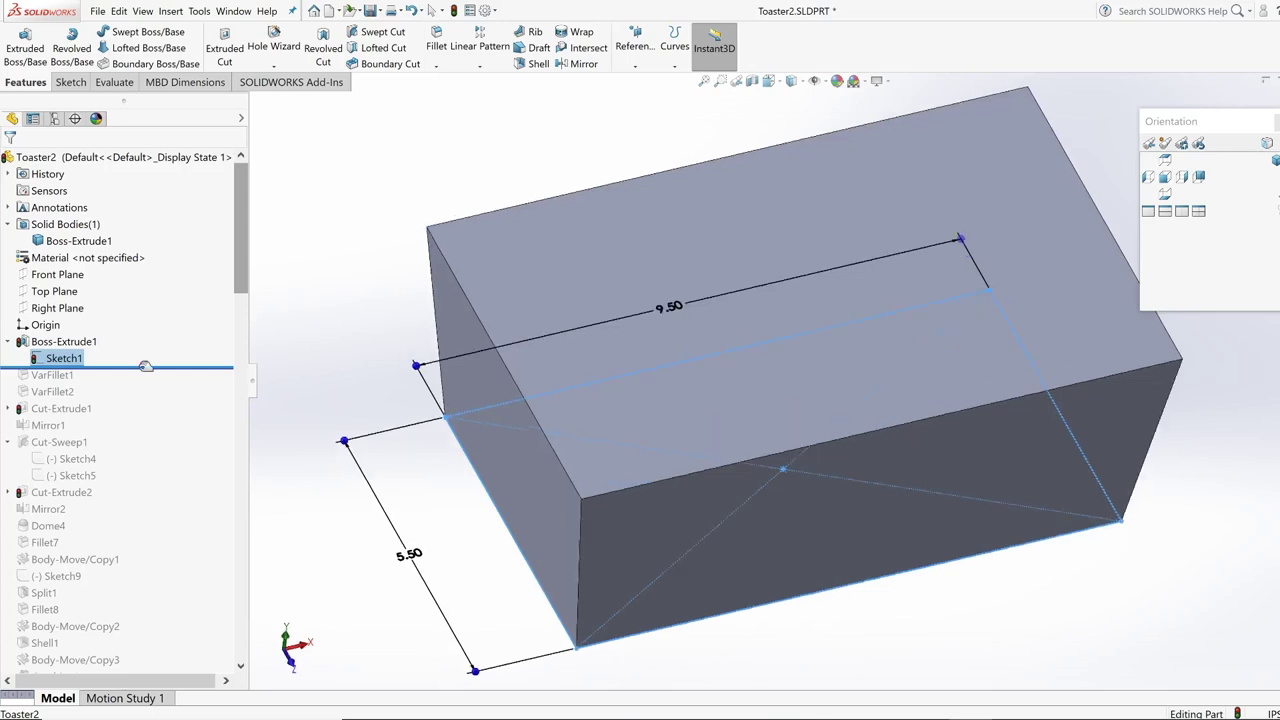
left_click_drag(145, 366, 145, 400)
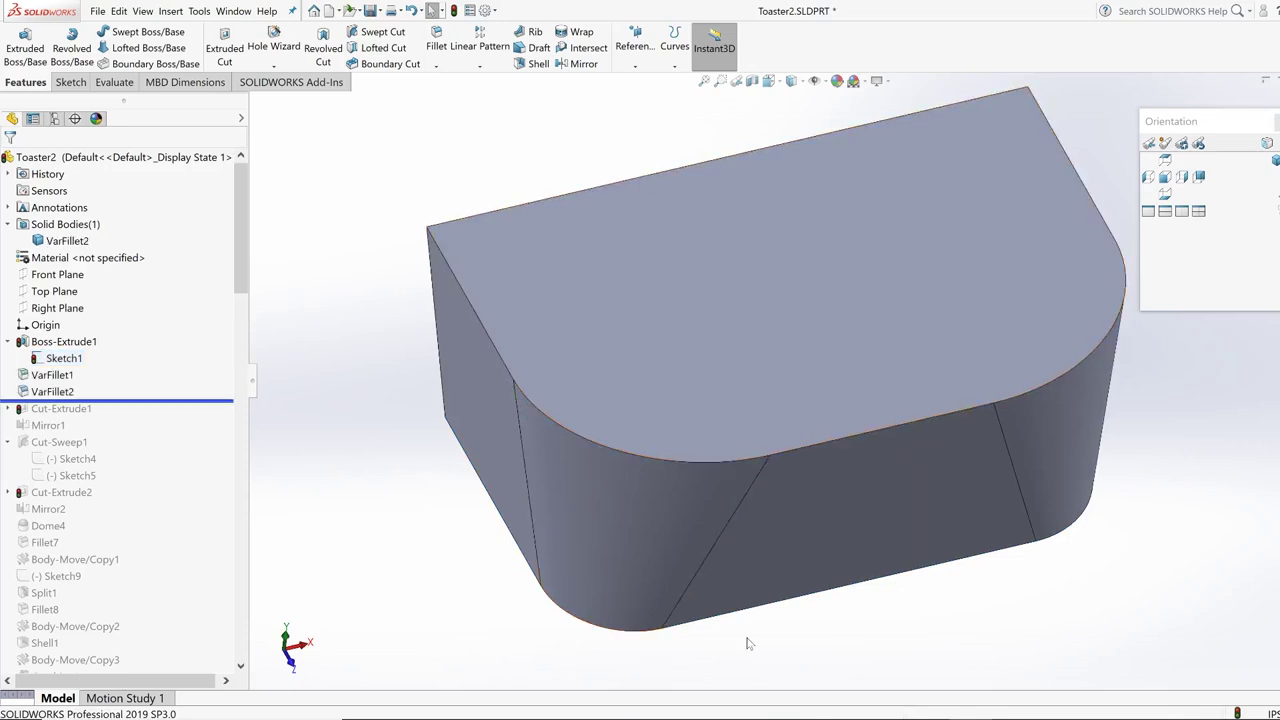
Step: Roll forward past Cut-Extrude1 and Mirror1 to form the full oval body, viewed from the front
middle_click_drag(747, 643, 783, 474)
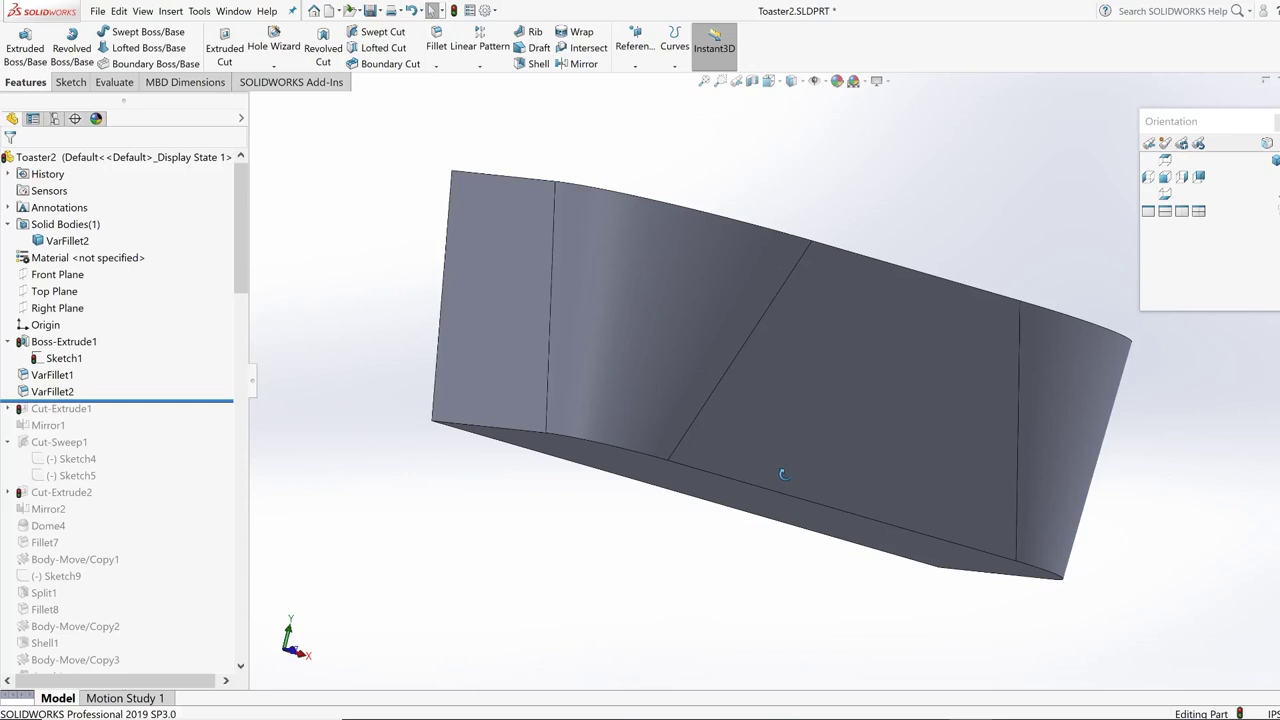
middle_click_drag(783, 474, 730, 512)
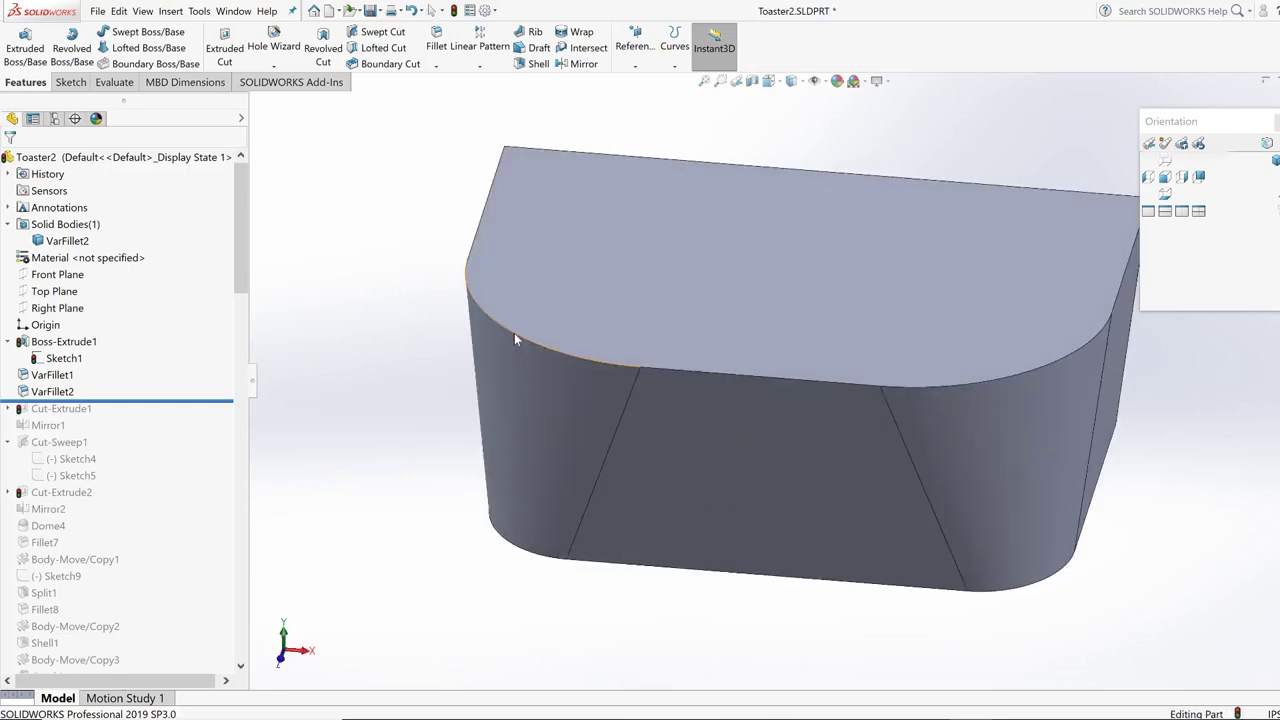
left_click_drag(120, 400, 140, 433)
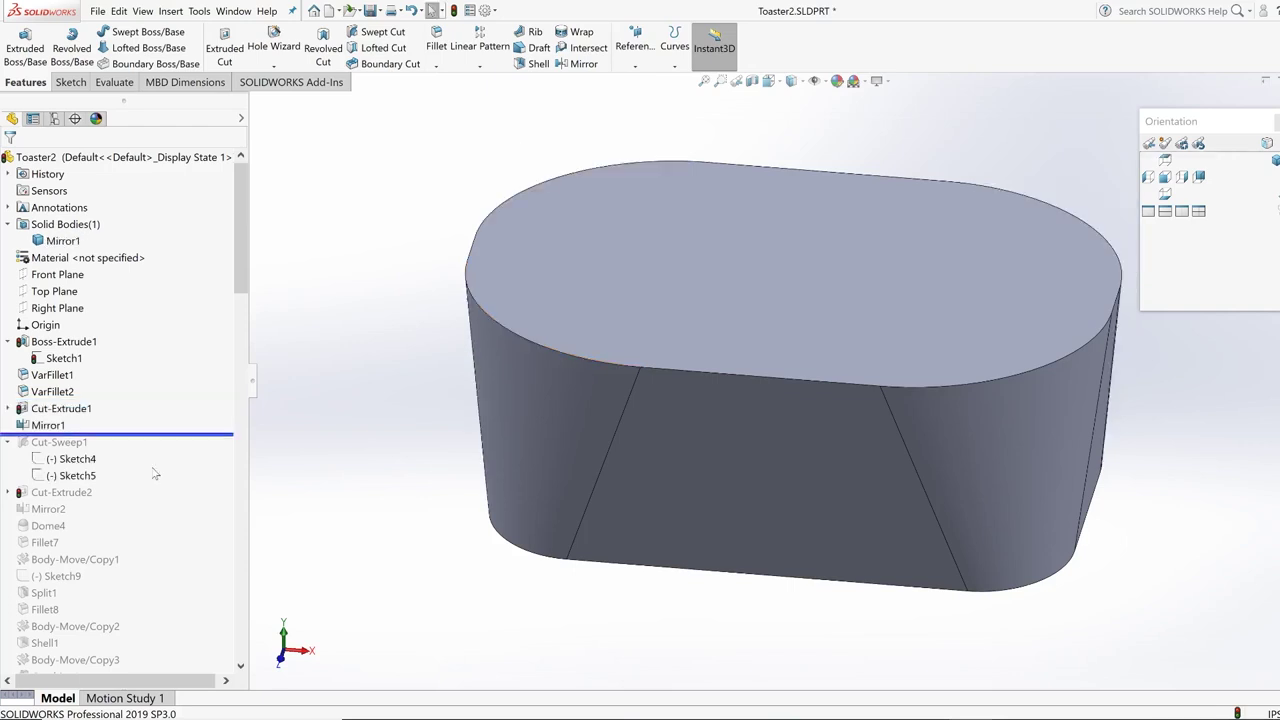
key("ctrl+1")
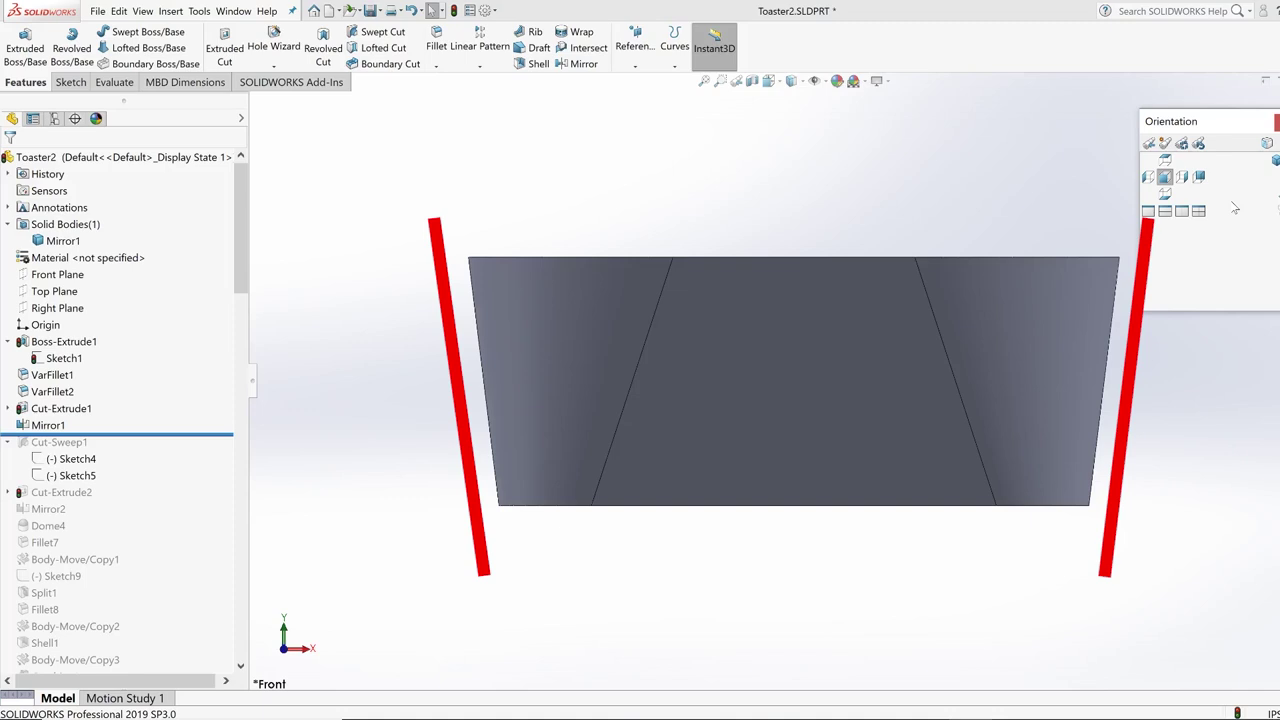
Step: Roll forward through Cut-Sweep1, Dome4, Fillet7 and Body-Move/Copy1 to give the body a domed top
left_click(1182, 176)
left_click_drag(166, 434, 166, 500)
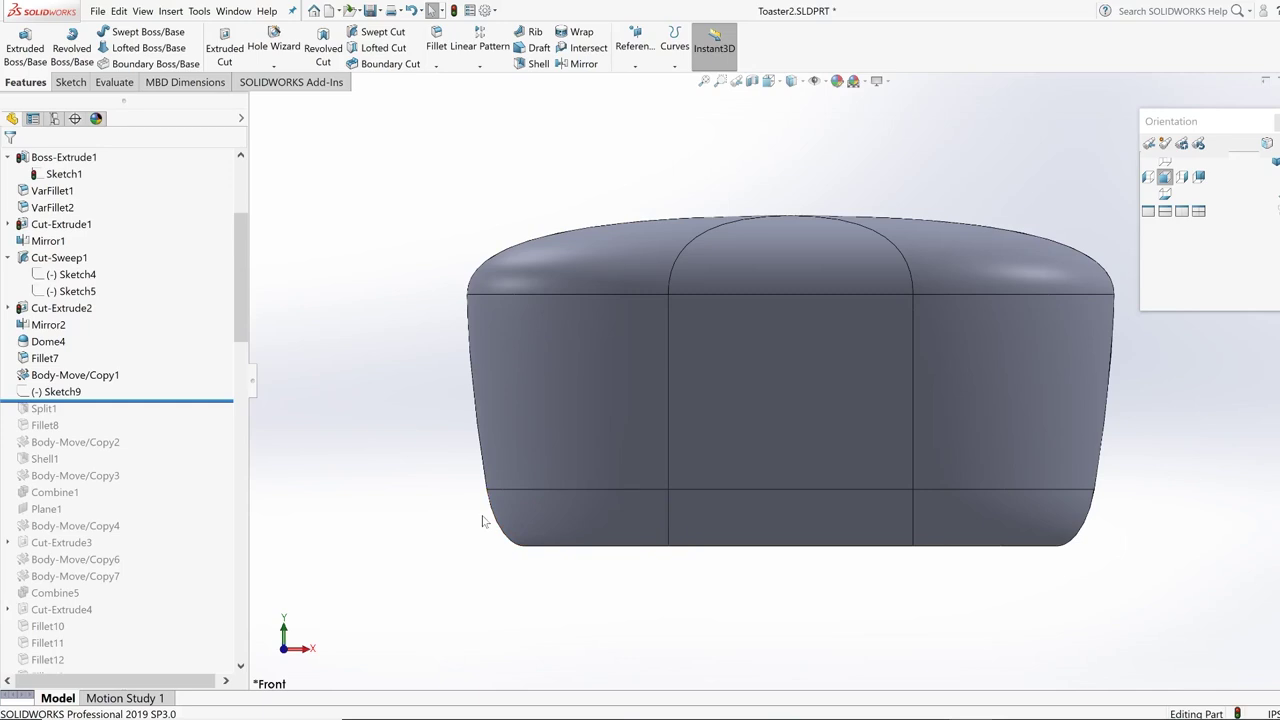
Step: From an underside view, roll forward through Split1 to Combine1 to add the top-edge seam line
middle_click_drag(801, 580, 720, 445)
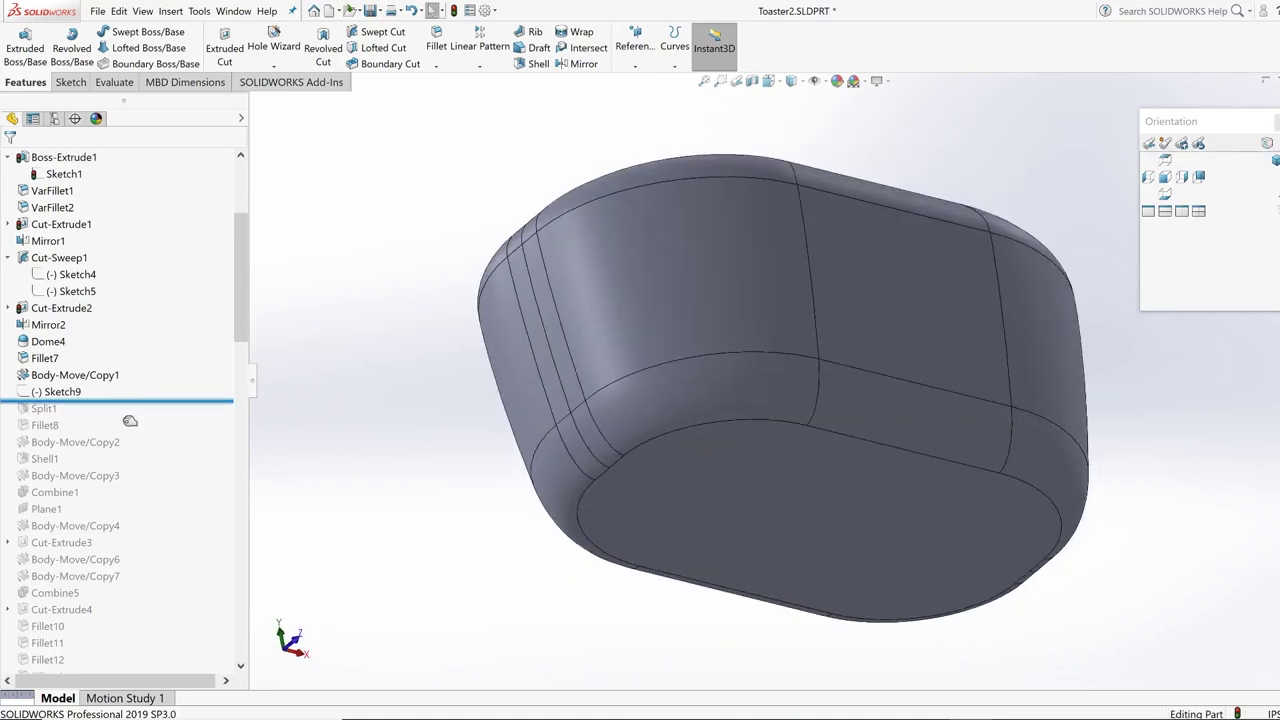
left_click_drag(130, 403, 120, 502)
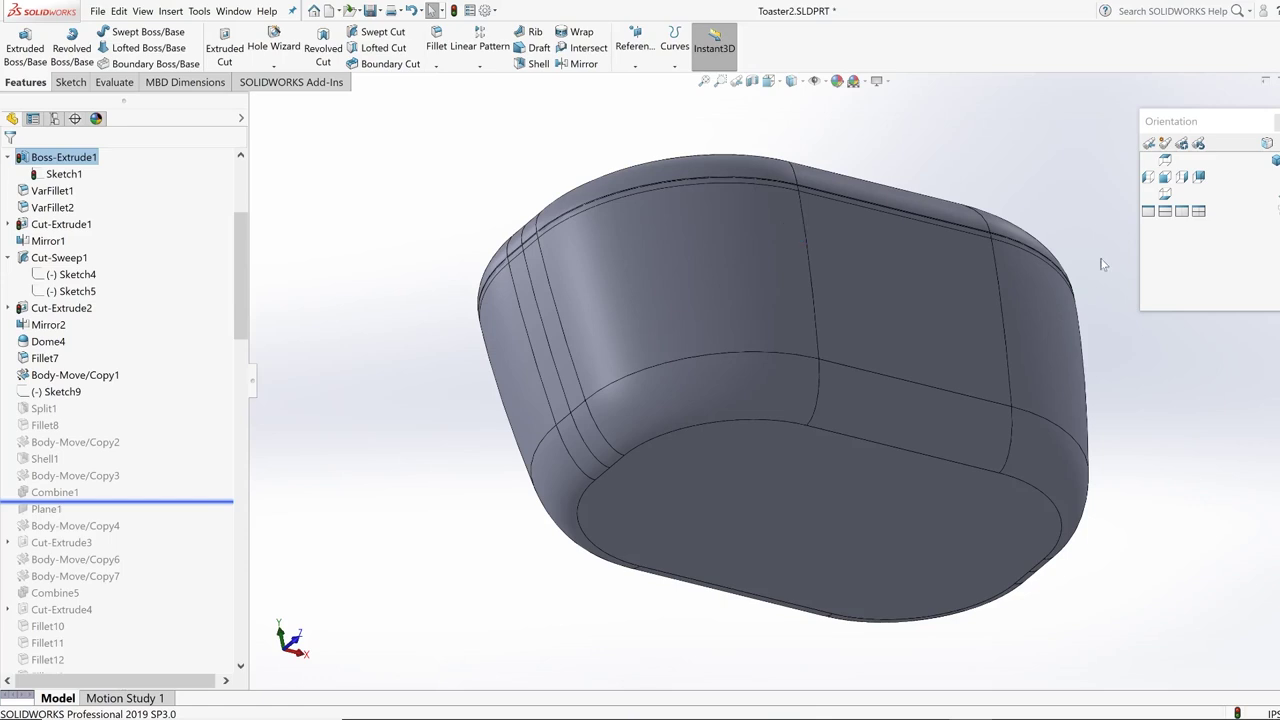
Step: Switch to the front view of the hollowed toaster shell with its rimmed oval recess
key("ctrl+1")
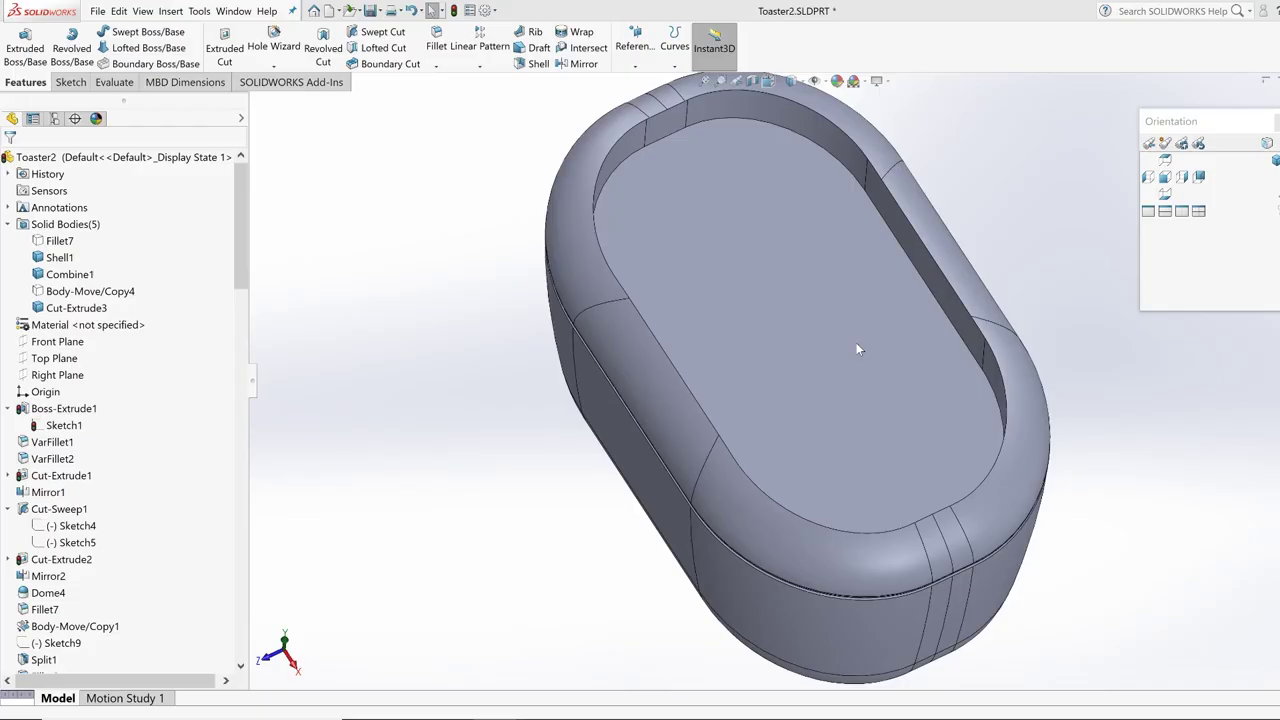
Step: Orbit the toaster, then snap to the Top view to see both rectangular slot openings
middle_click_drag(856, 342, 1014, 319)
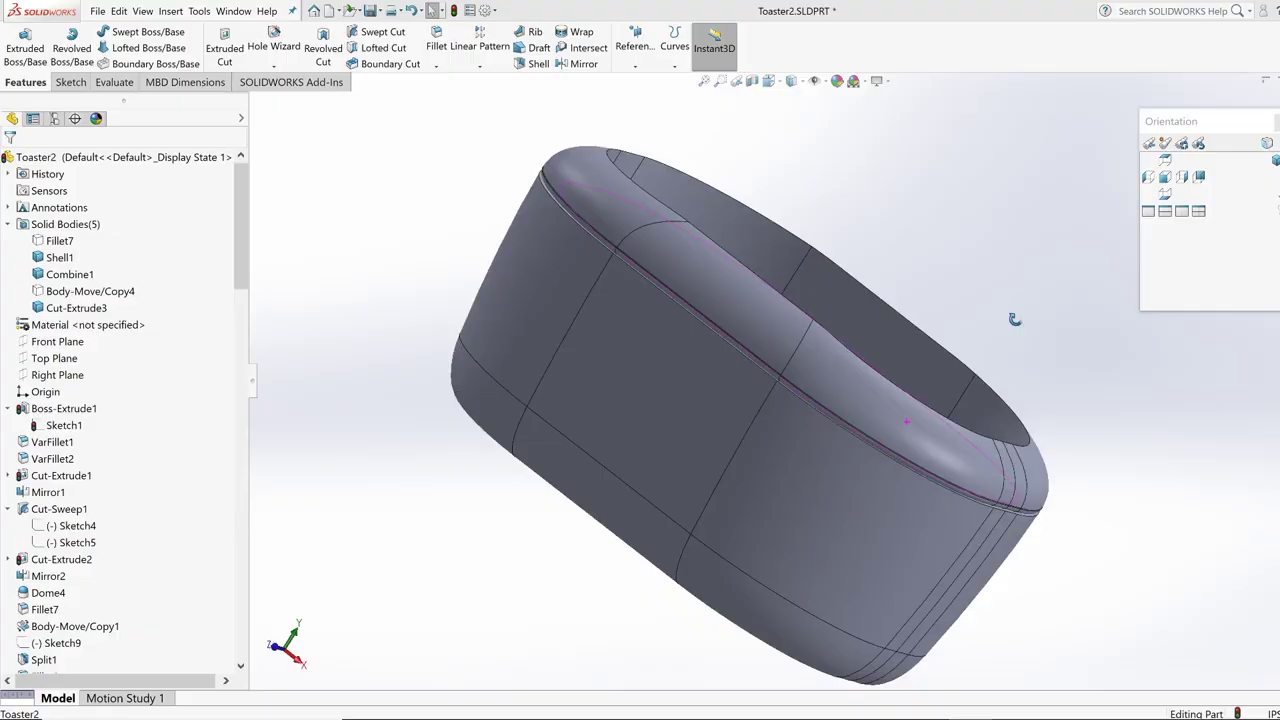
key("ctrl+5")
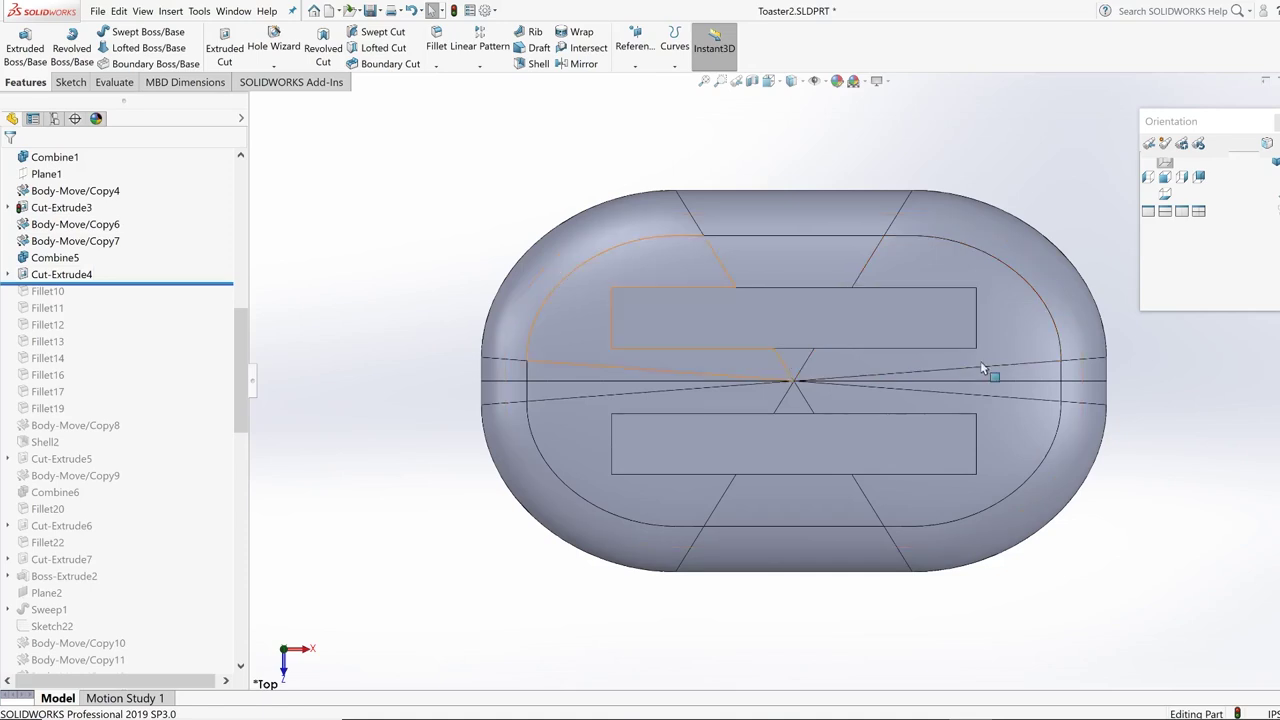
Step: Tilt the model into a 3D view to inspect the filleted slot rims
middle_click_drag(982, 368, 1080, 356)
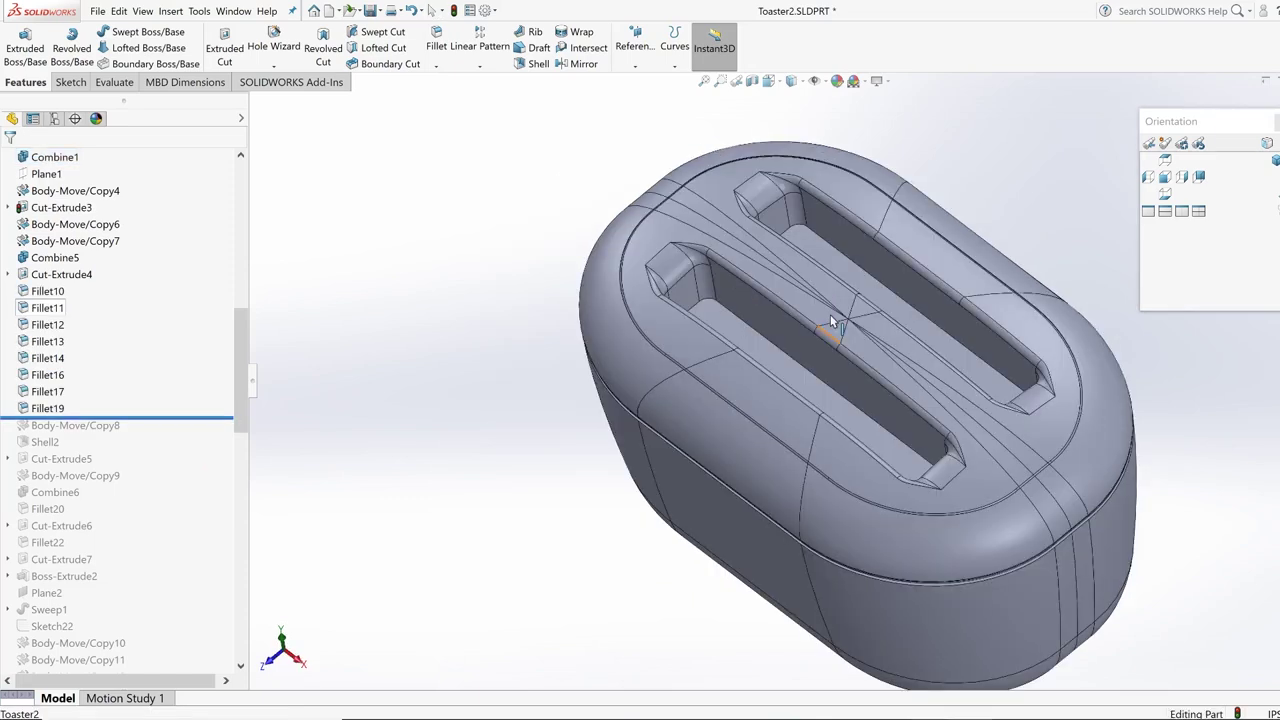
Step: Orbit the toaster to look down into the slots at the new wire rack rods
middle_click_drag(830, 314, 981, 457)
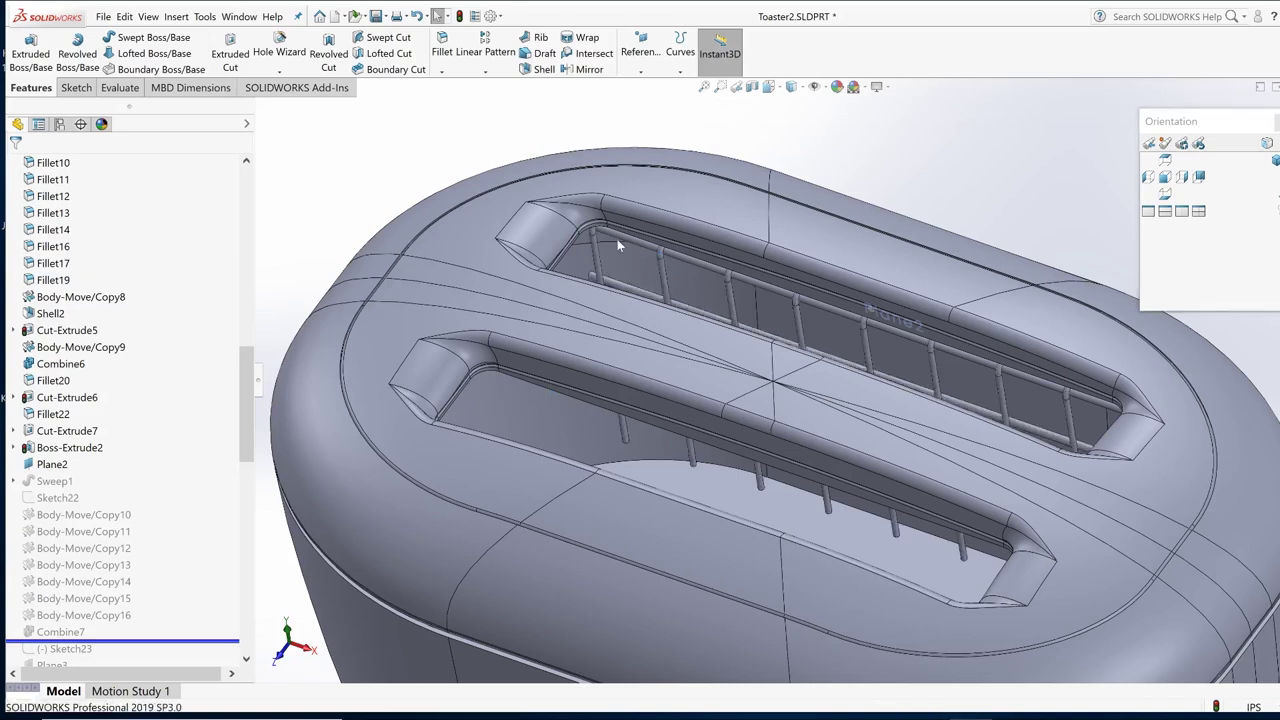
Step: Zoom and tilt around the slots, snapping to a standard view, to inspect the rack frames and seam band
scroll(997, 493, "down", 3)
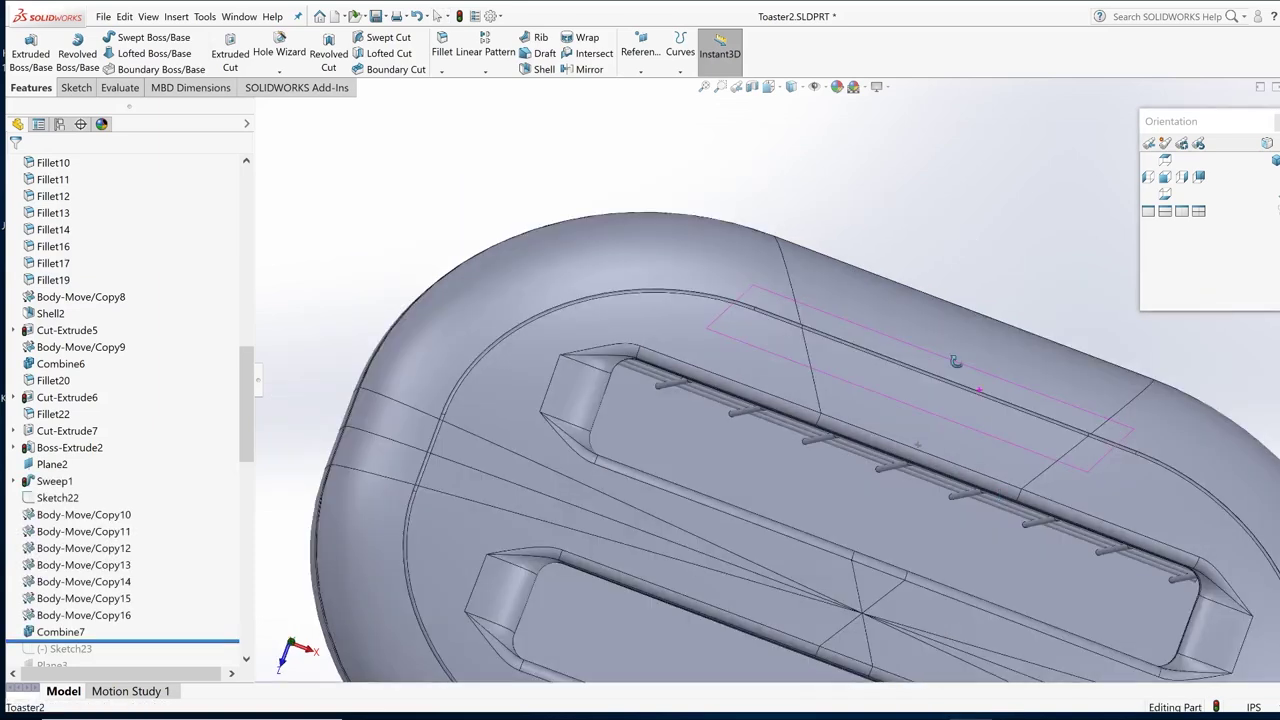
middle_click_drag(950, 329, 938, 292)
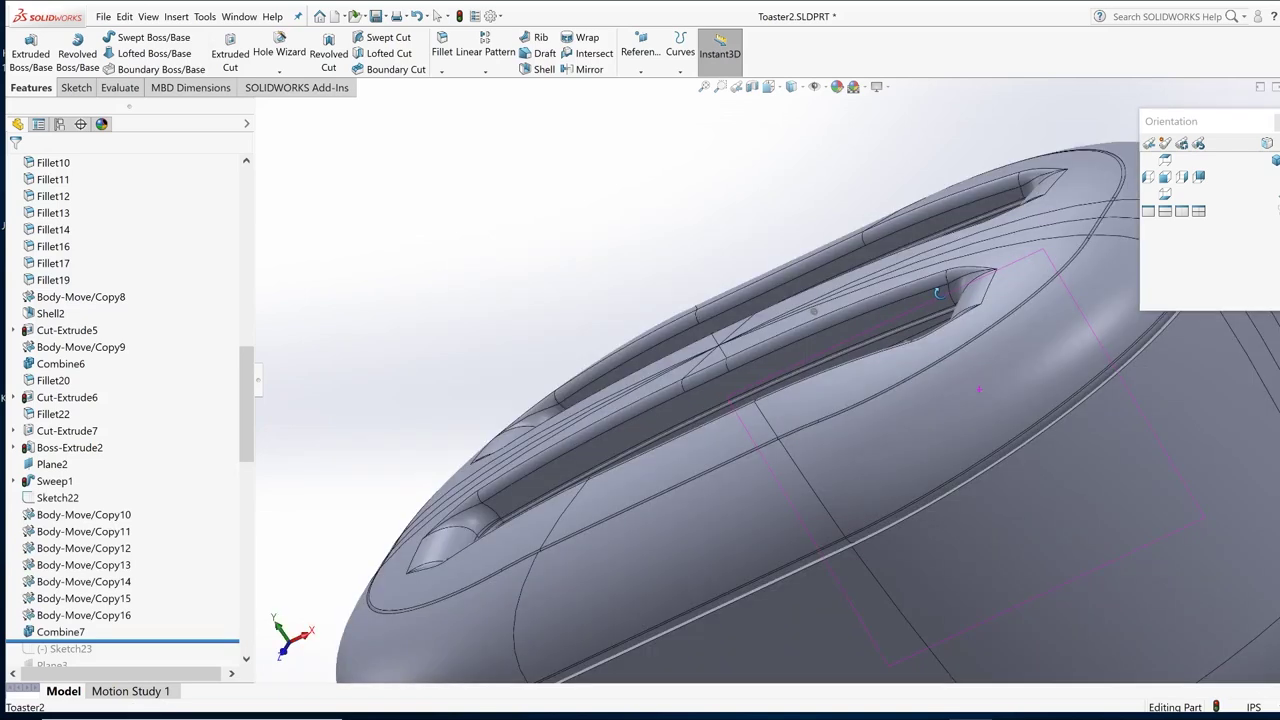
key("ctrl+1")
scroll(978, 390, "down", 2)
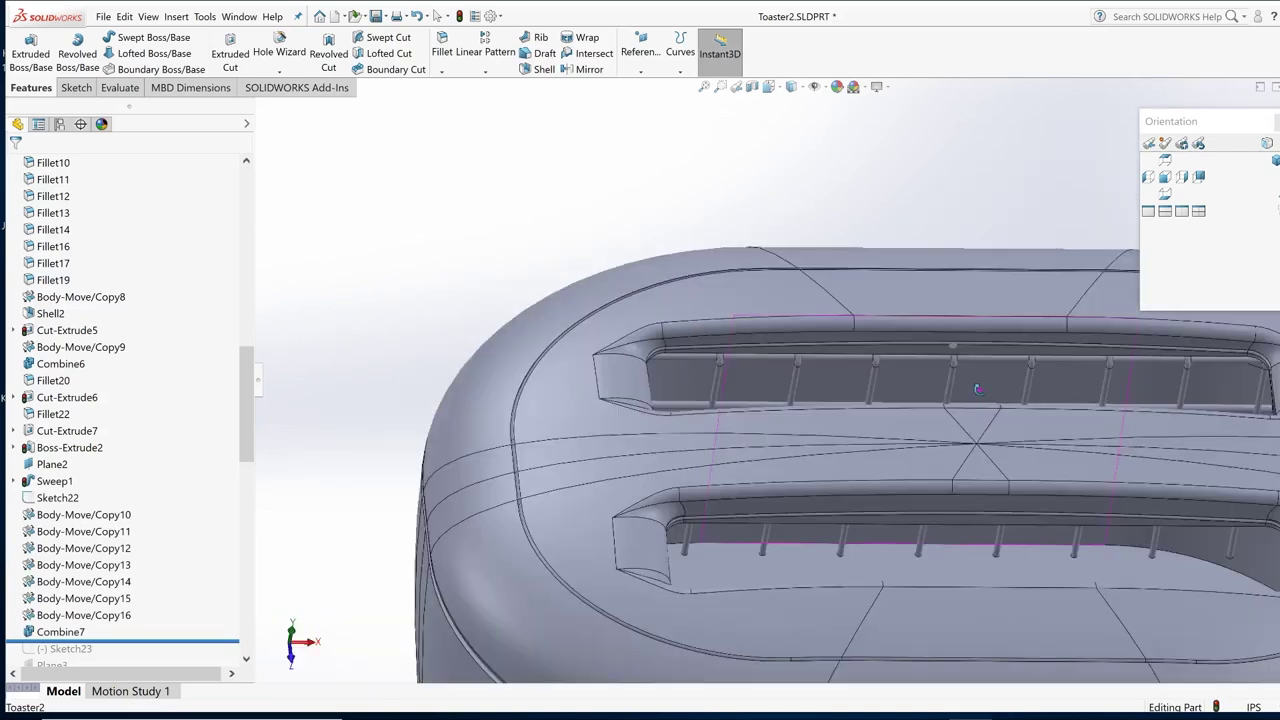
mouse_move(978, 390)
middle_mouse_down()
mouse_move(978, 512)
mouse_move(978, 382)
middle_mouse_up()
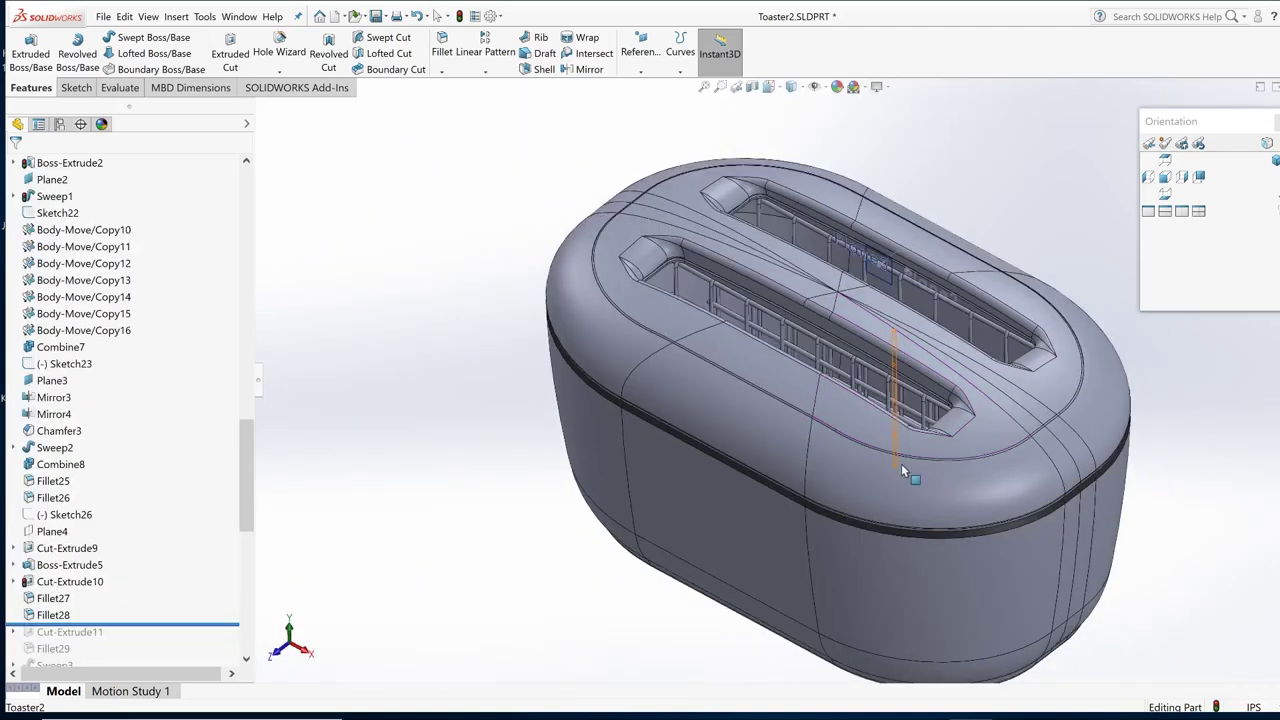
middle_click_drag(902, 470, 942, 318)
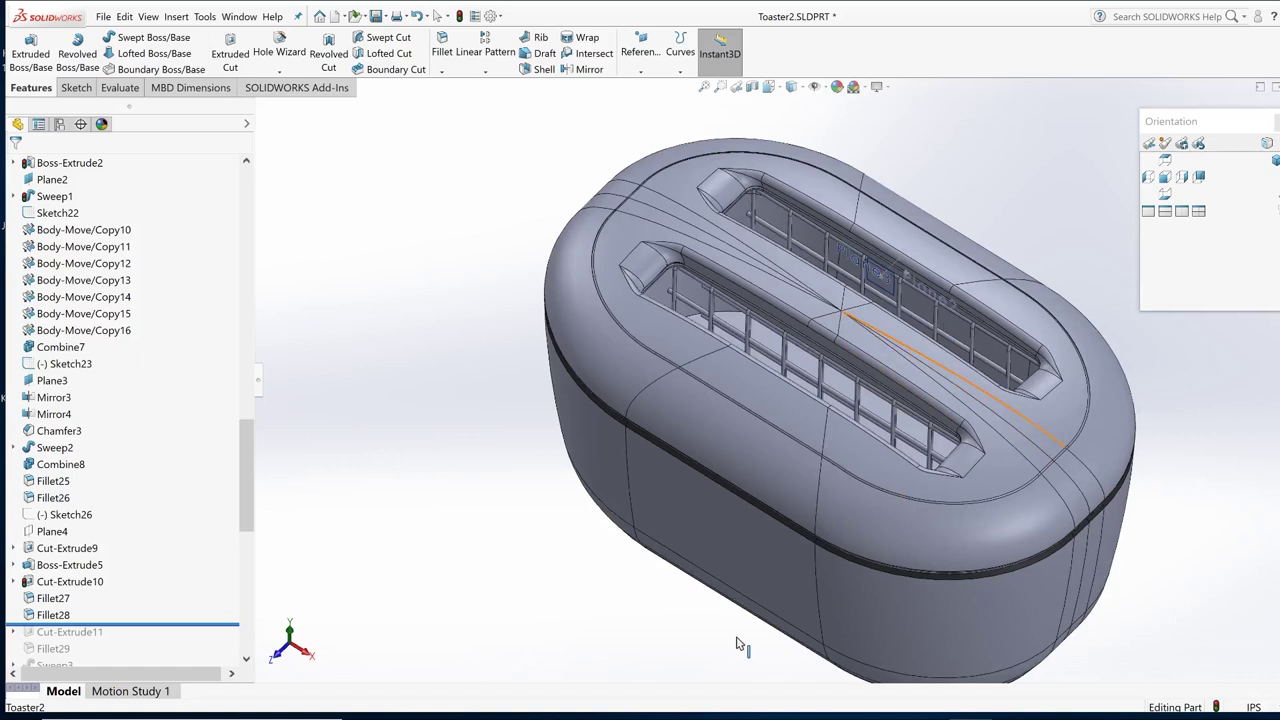
middle_click_drag(737, 643, 1127, 478)
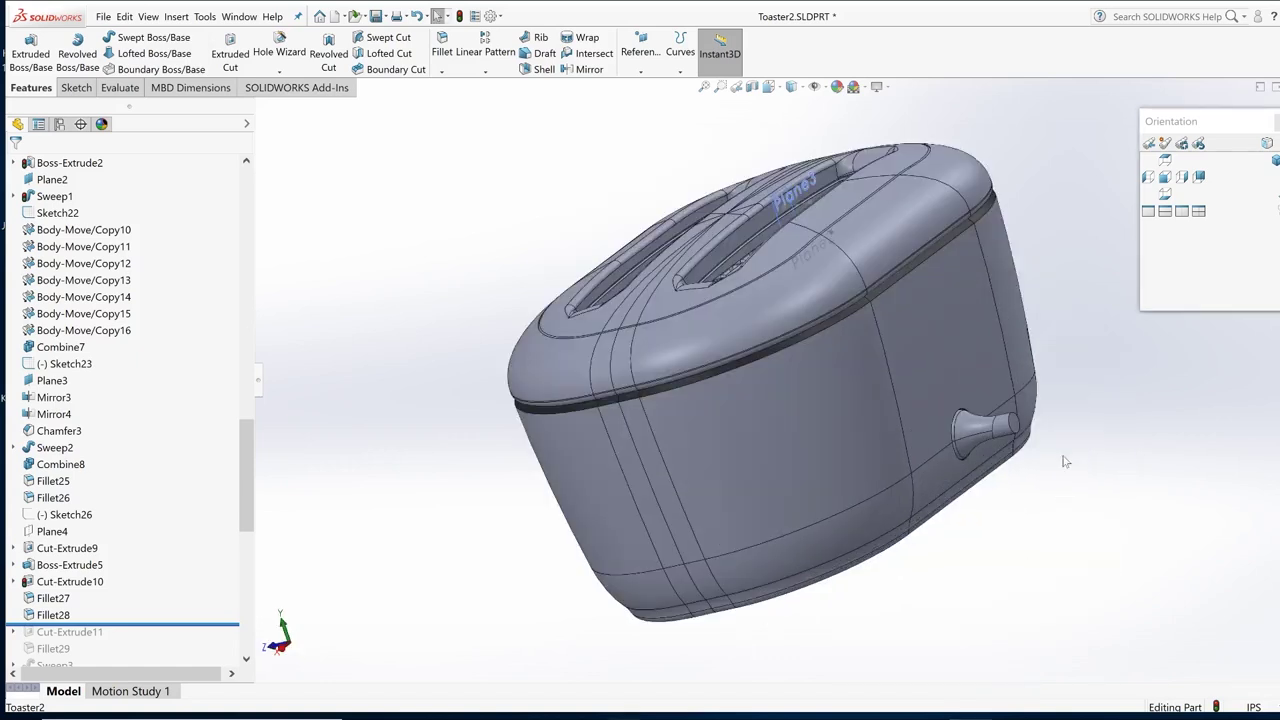
middle_click_drag(1066, 461, 193, 545)
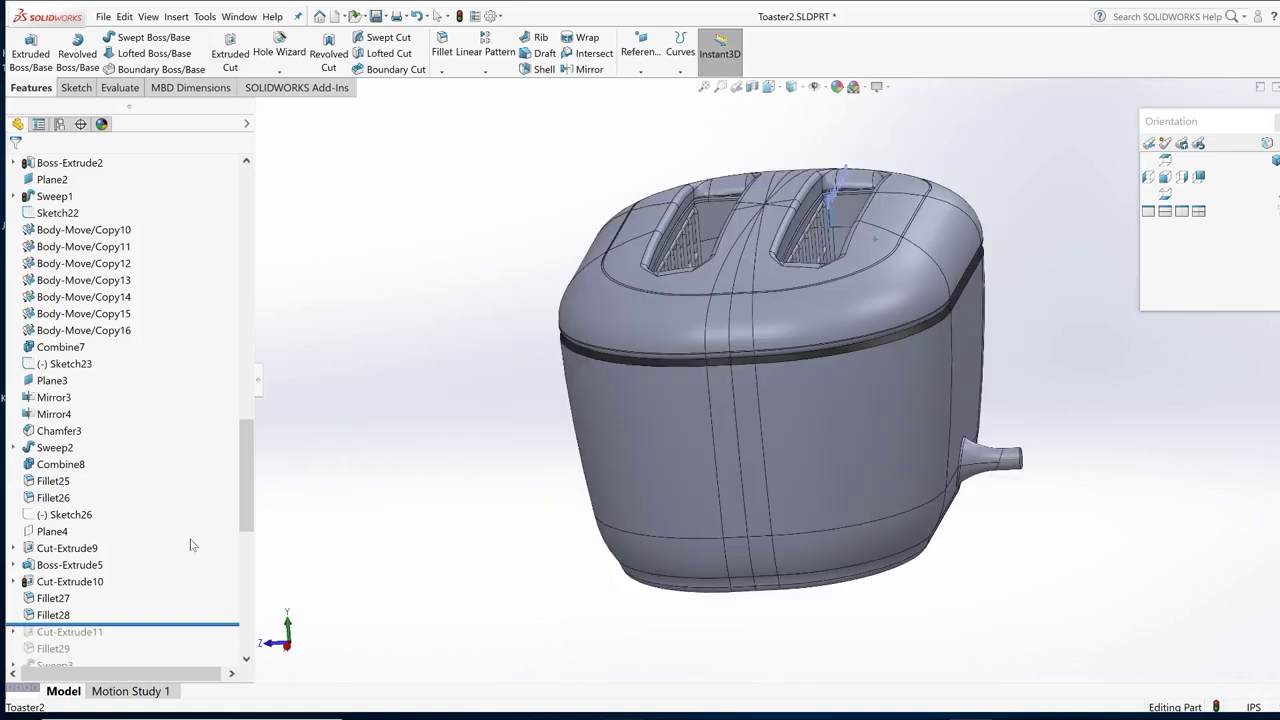
scroll(193, 545, "down", 3)
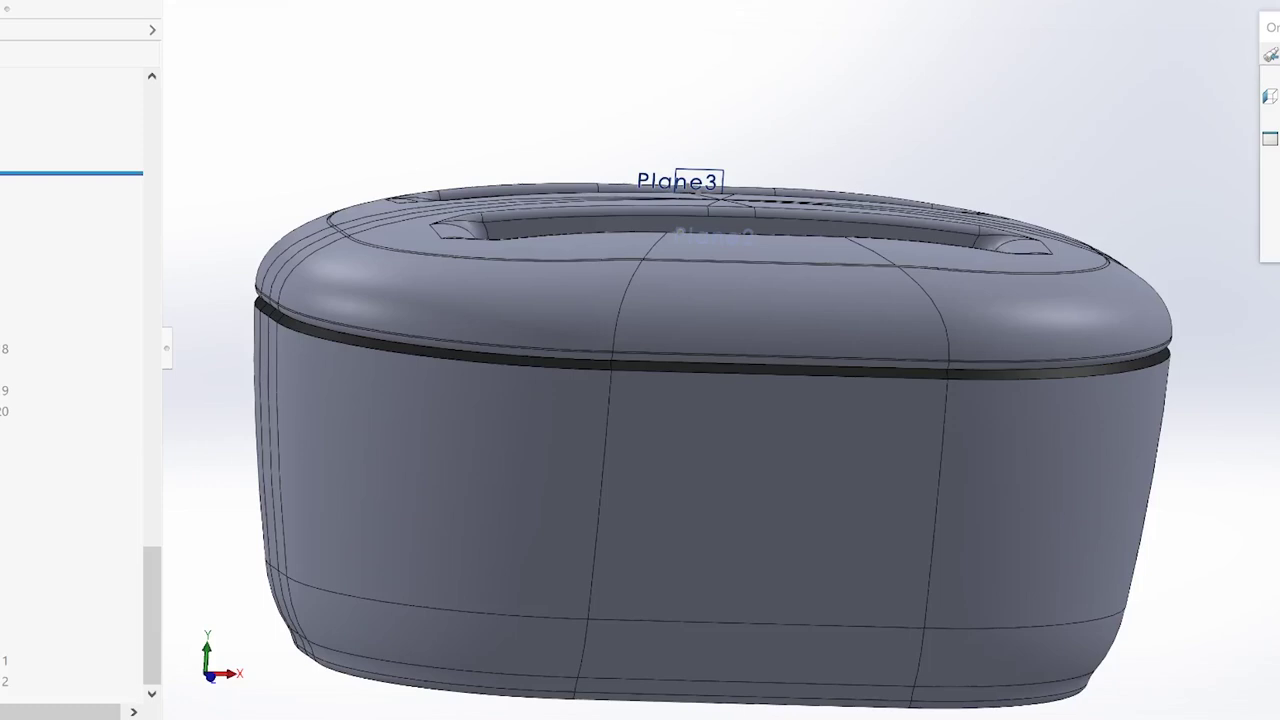
Step: Turn the model to its right side and zoom to check the curving rear power cord
middle_click_drag(1150, 330, 1009, 292)
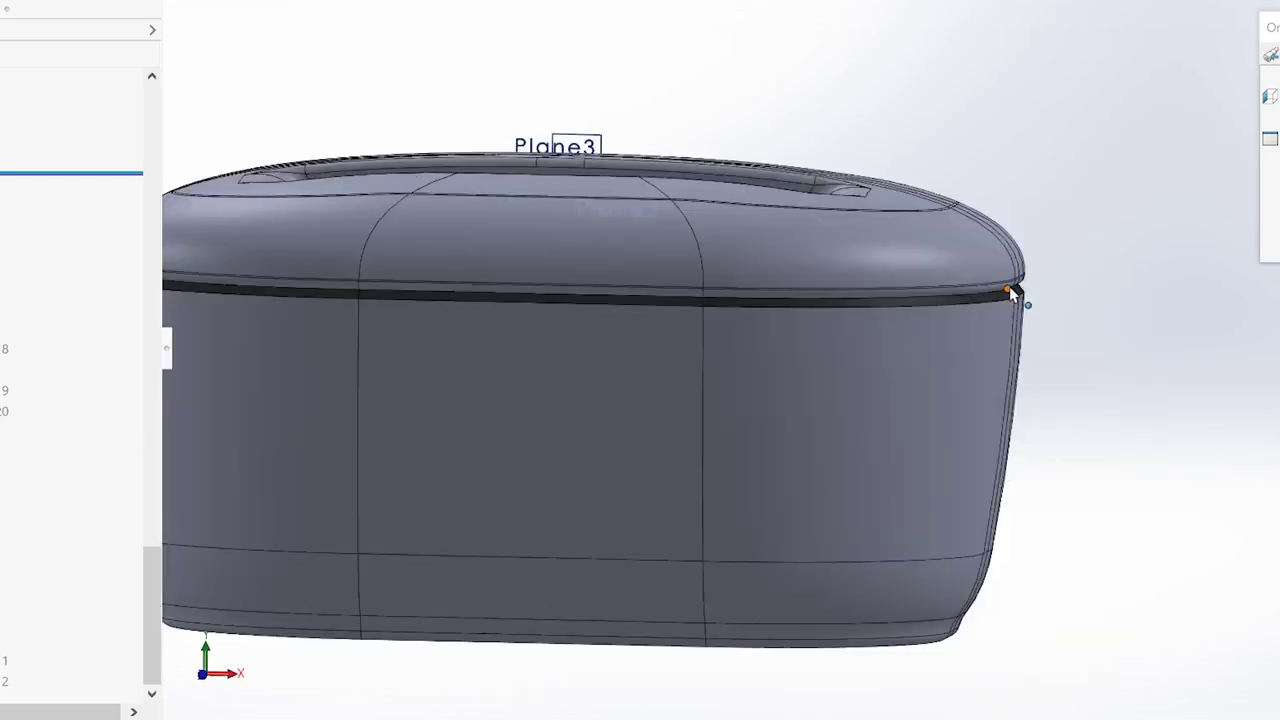
scroll(1009, 286, "down", 3)
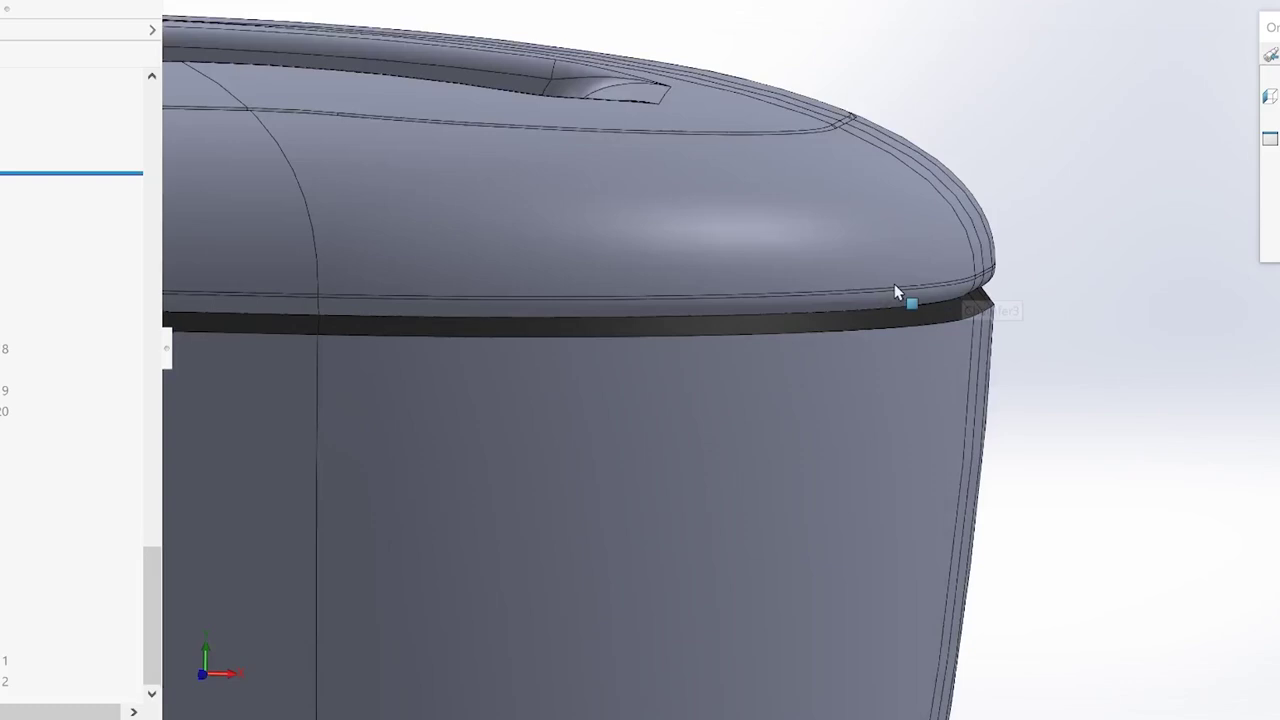
scroll(894, 283, "up", 3)
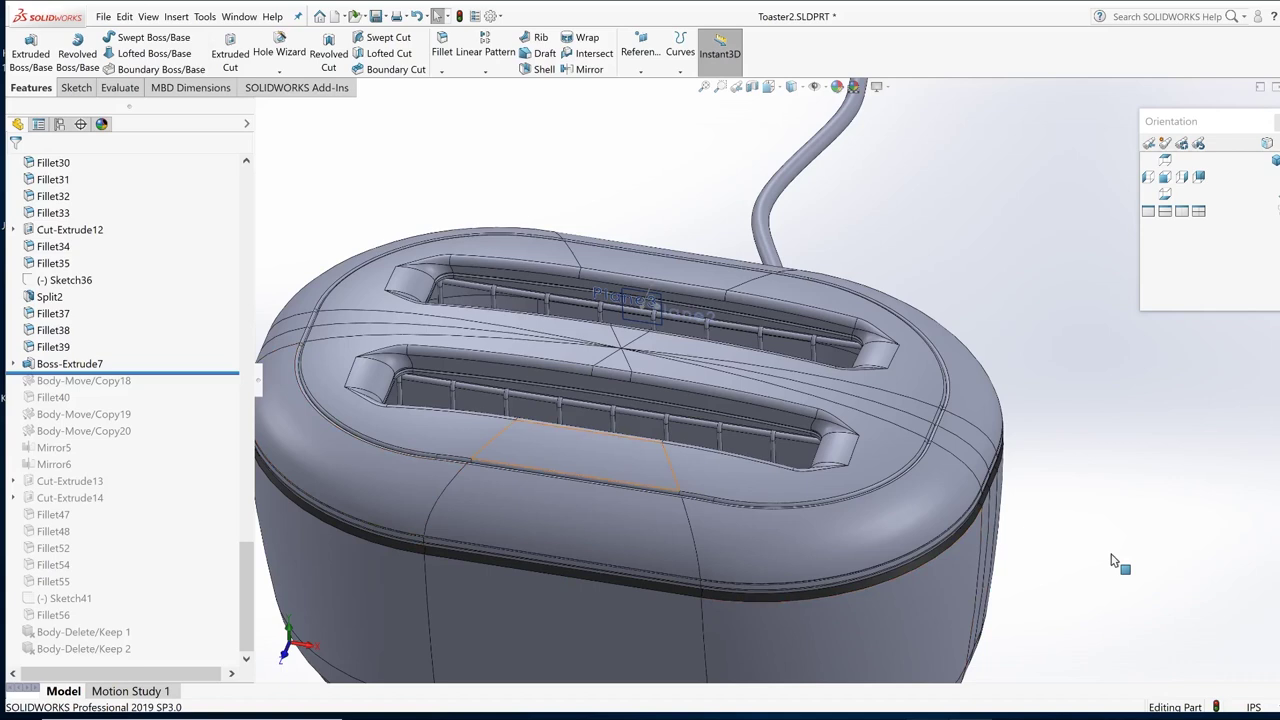
scroll(864, 554, "down", 3)
scroll(862, 530, "up", 2)
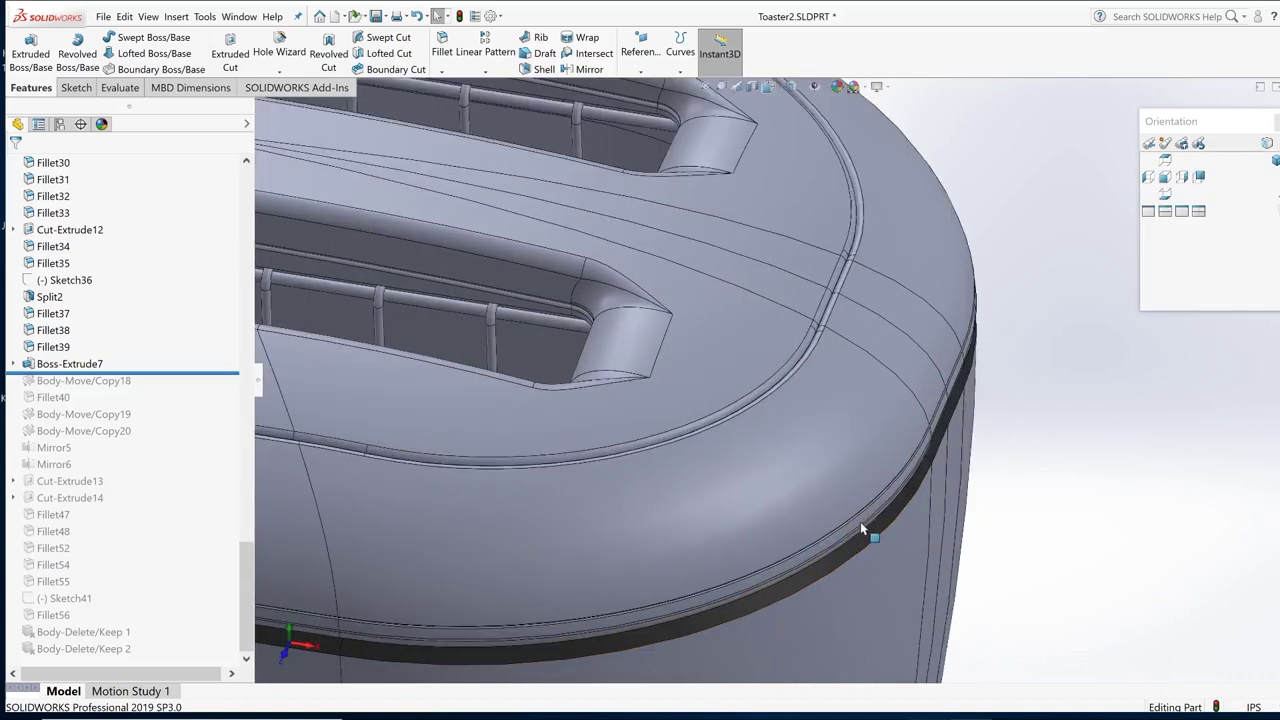
middle_click_drag(860, 521, 918, 494)
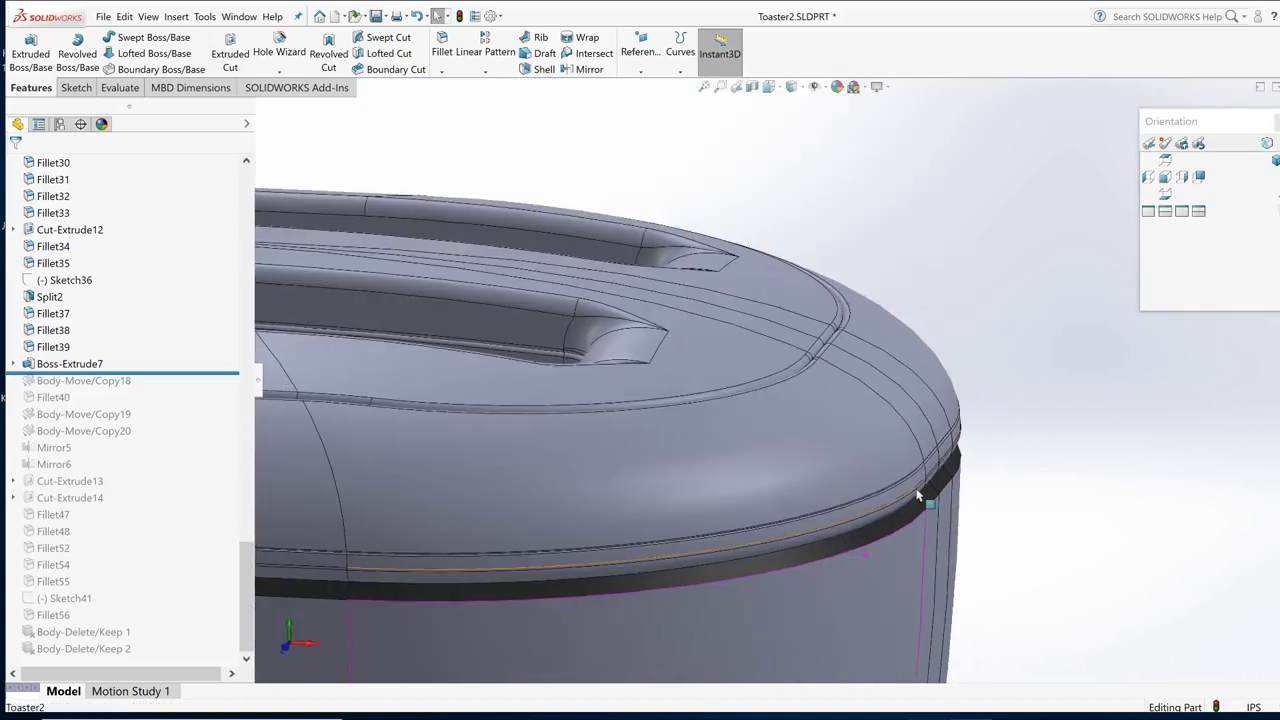
scroll(900, 470, "down", 3)
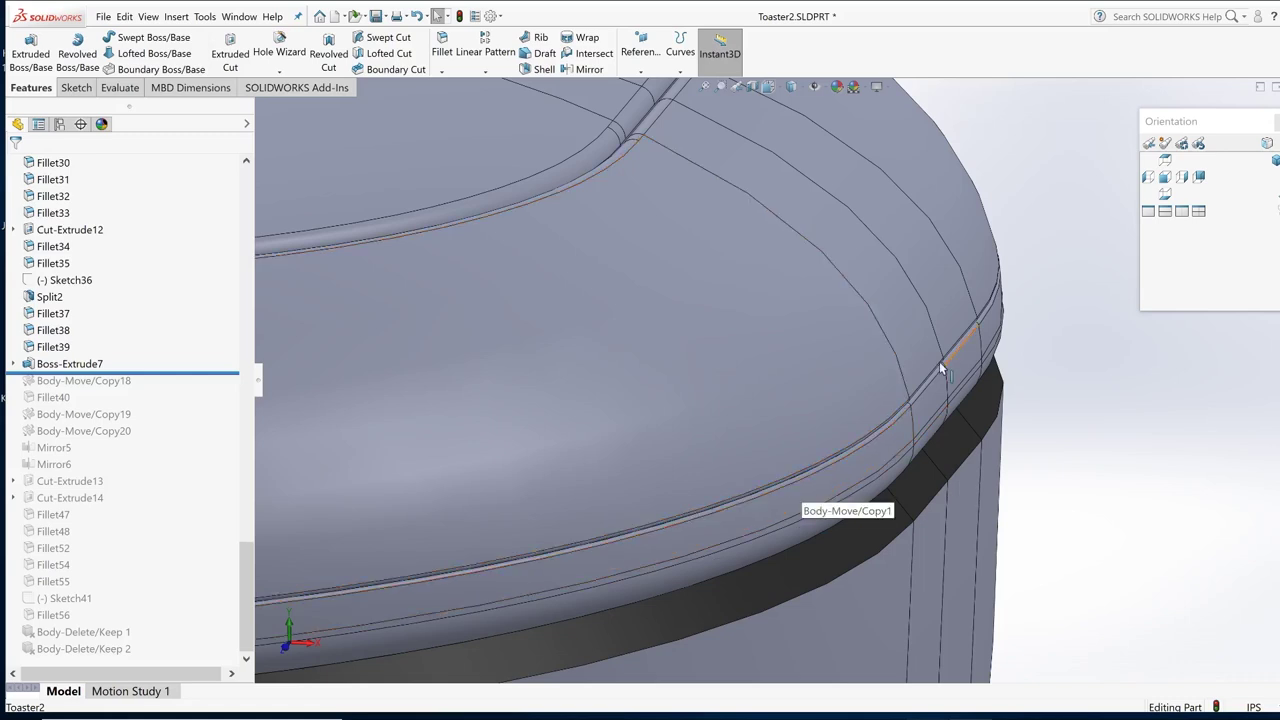
left_click(1165, 177)
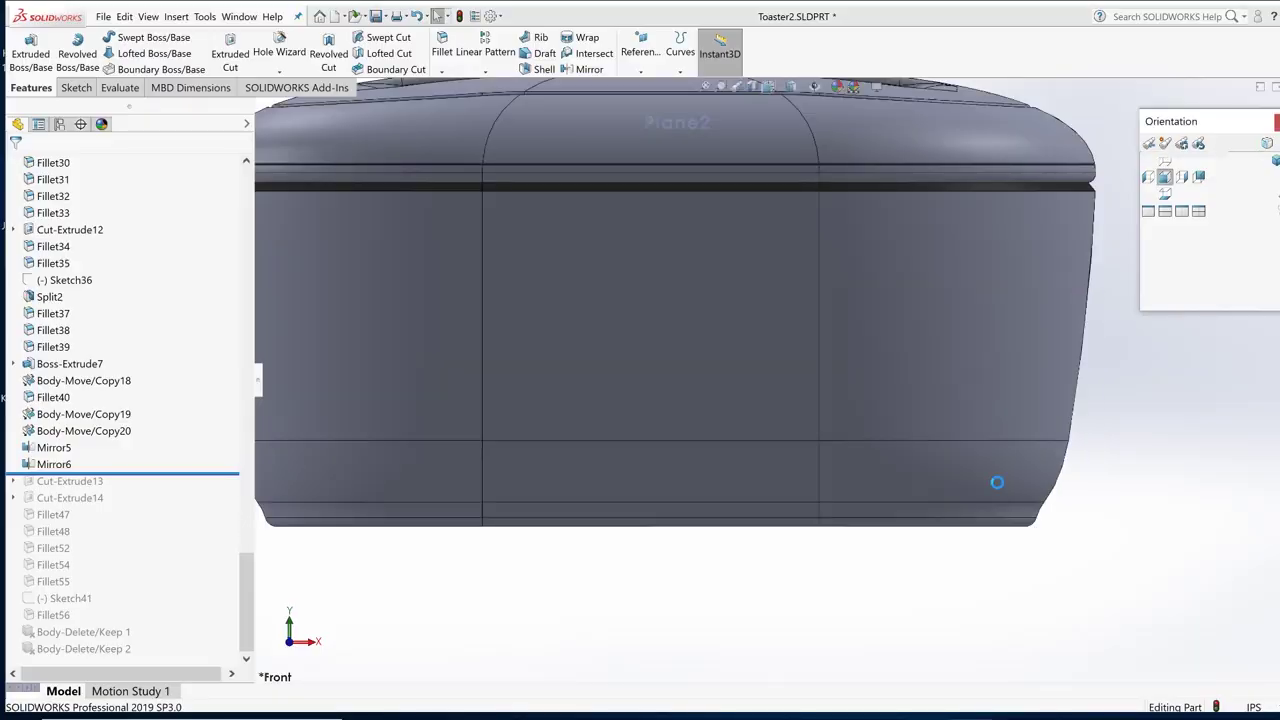
scroll(997, 482, "down", 2)
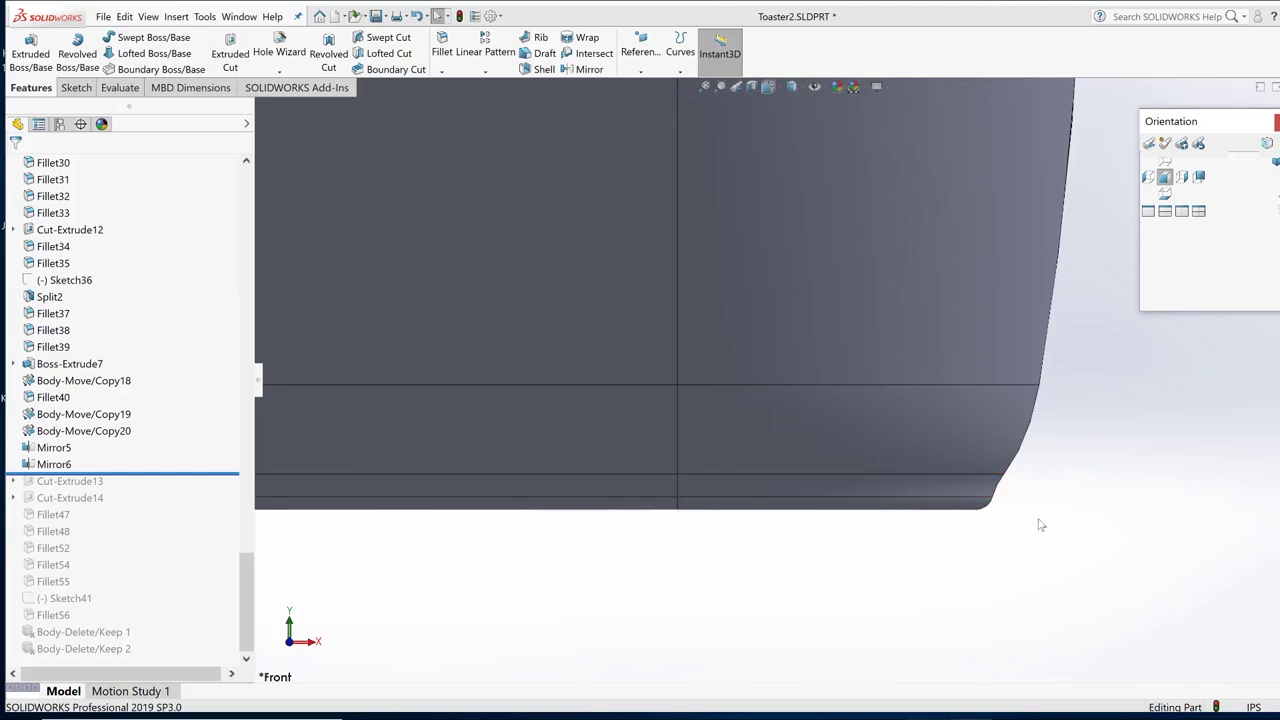
key("f")
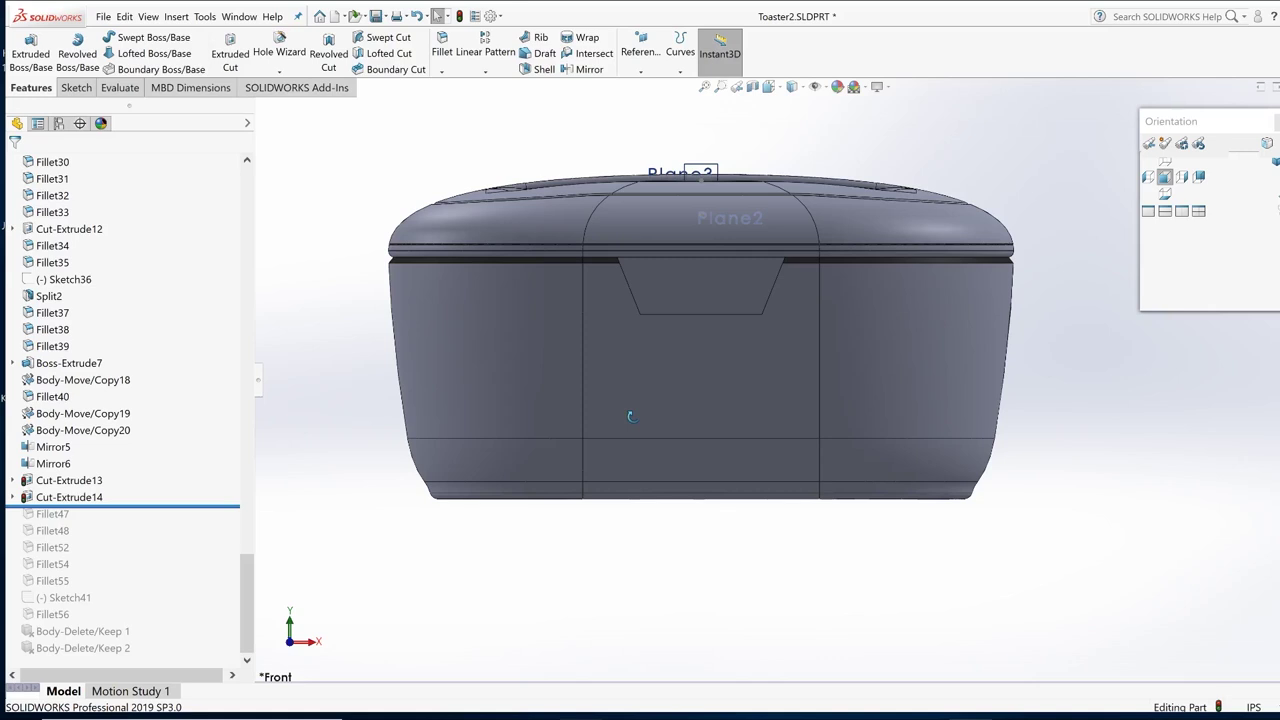
left_click_drag(120, 506, 133, 588)
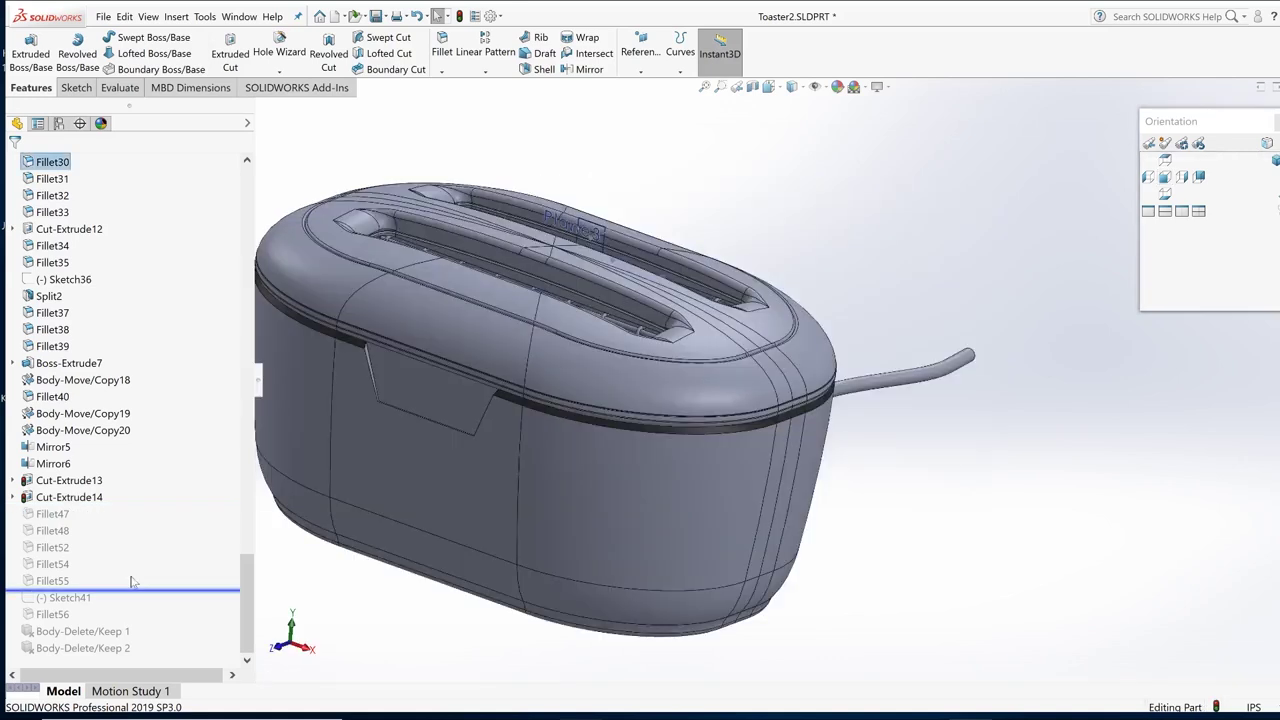